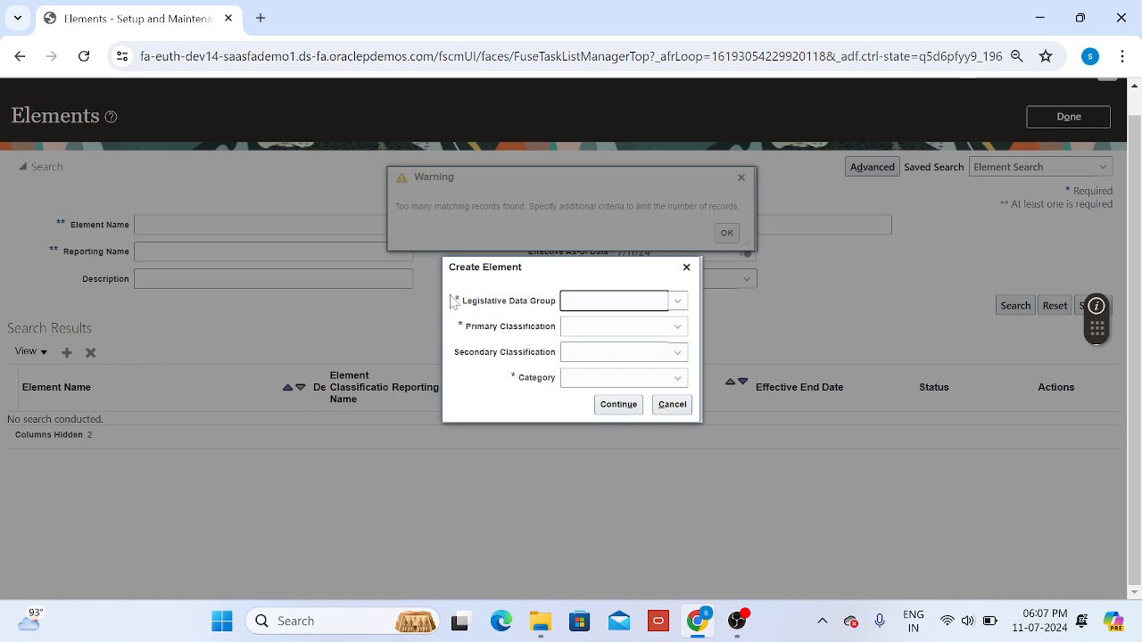
# Step: Set the new element's legislative data group to US Legislative Data Group and its primary classification to Standard Earnings
pyautogui.click(643, 306)
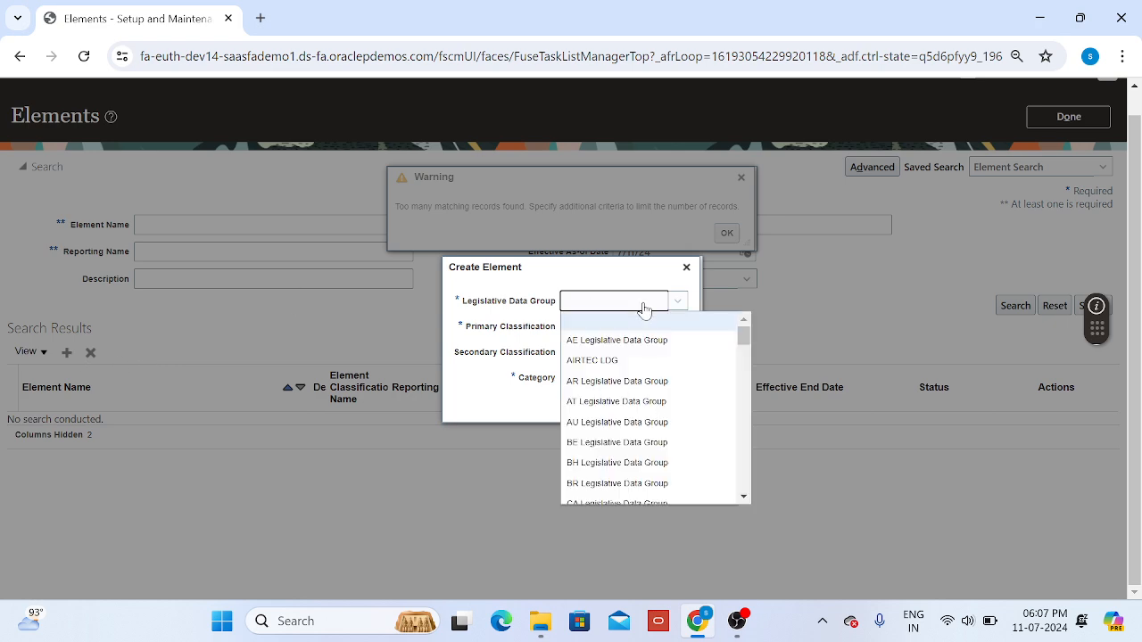
pyautogui.press('u')
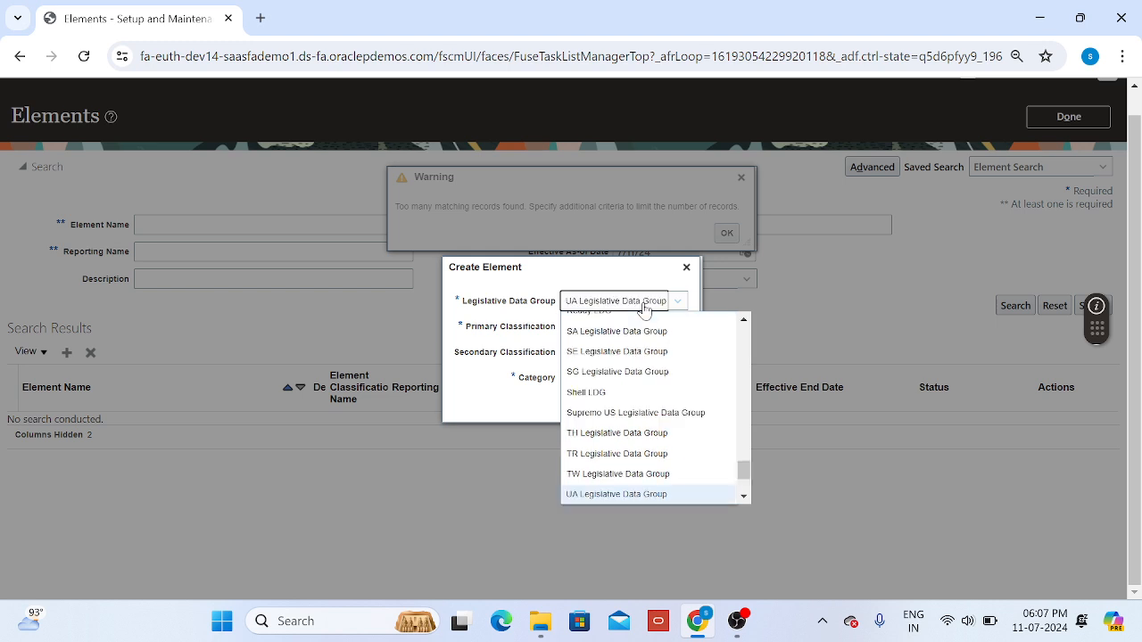
pyautogui.press('u')
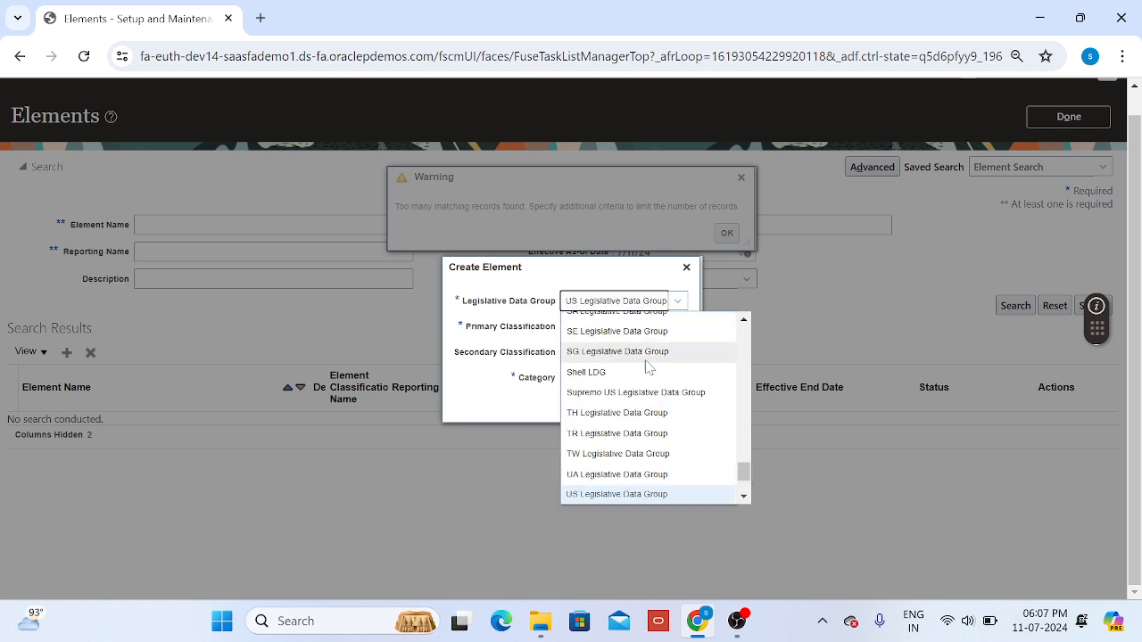
pyautogui.click(629, 496)
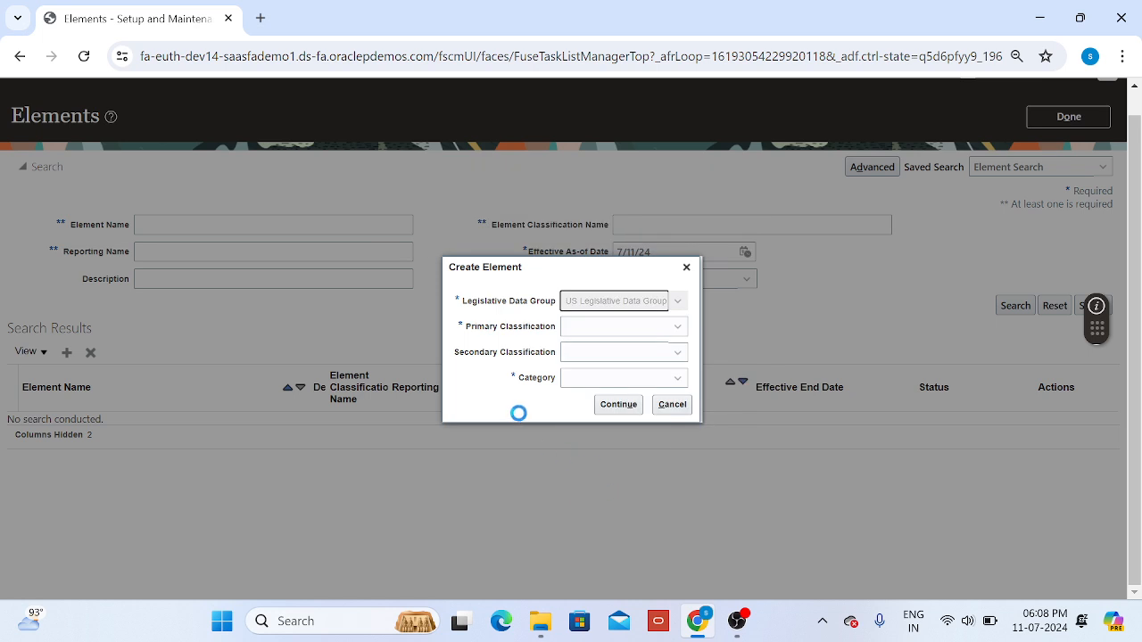
pyautogui.click(630, 330)
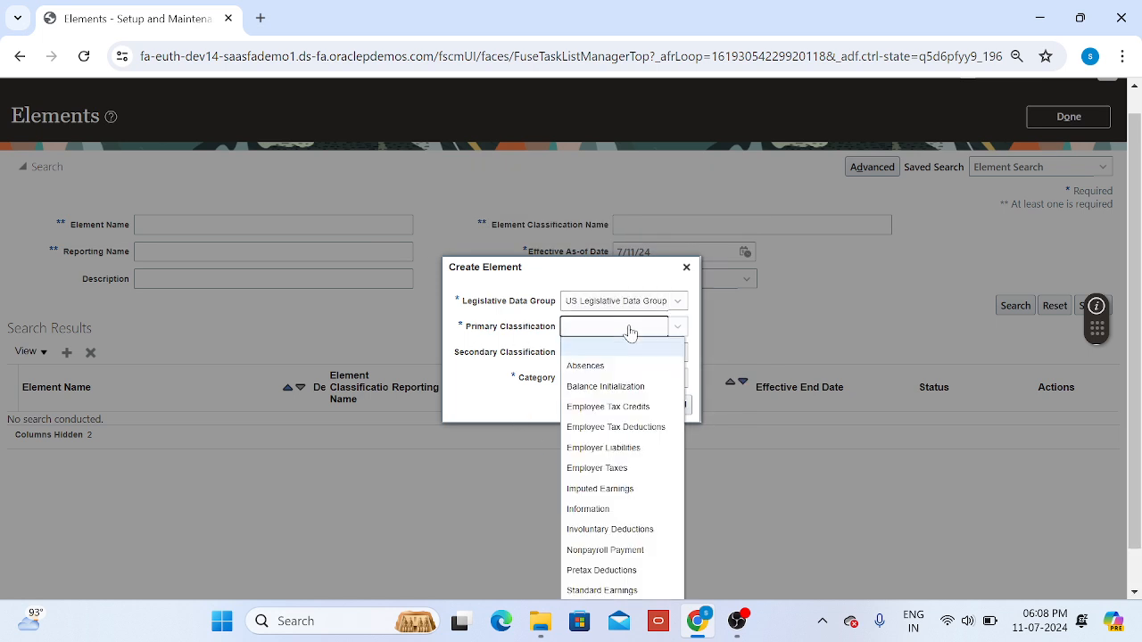
pyautogui.scroll(-1, 778, 367)
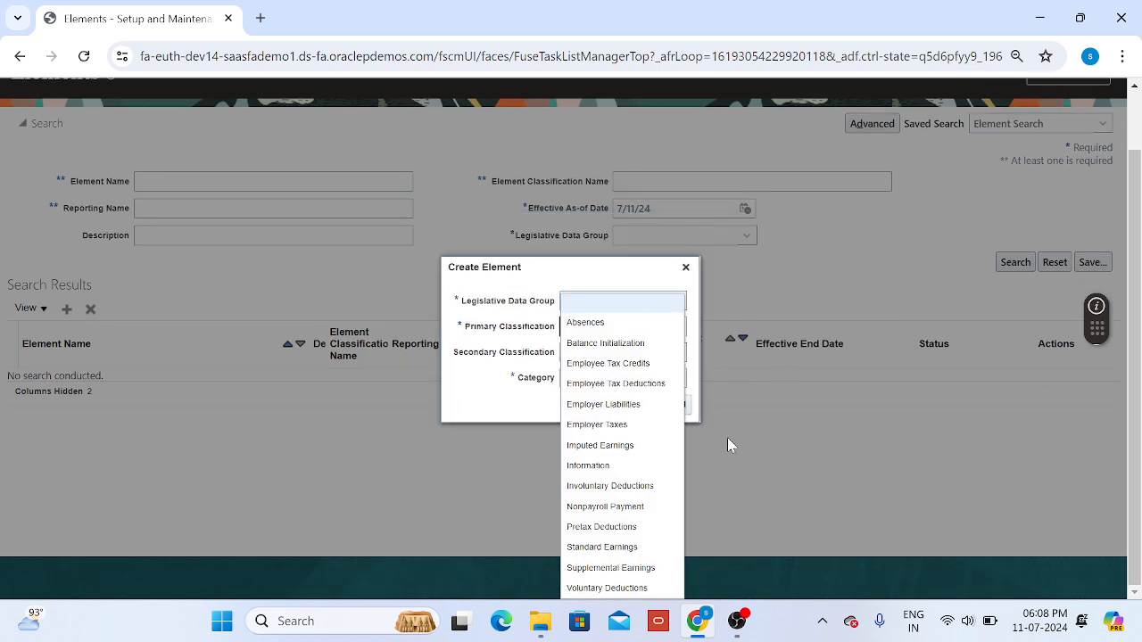
pyautogui.click(627, 547)
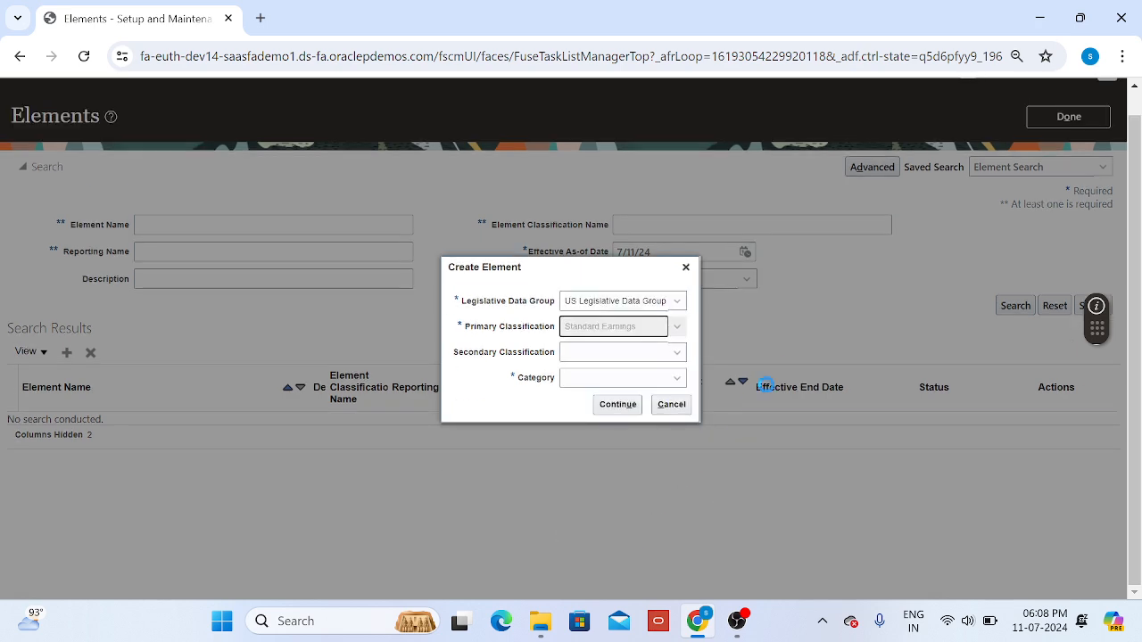
# Step: Set the secondary classification to Regular and the category to Standard, and continue to the element's basic information
pyautogui.click(676, 355)
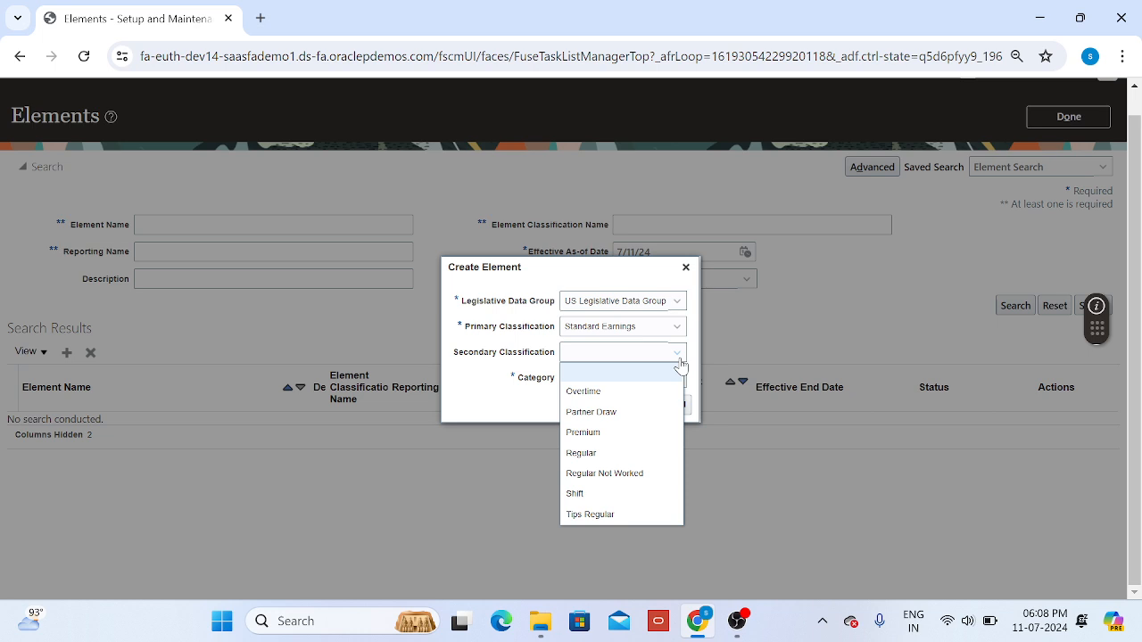
pyautogui.click(597, 455)
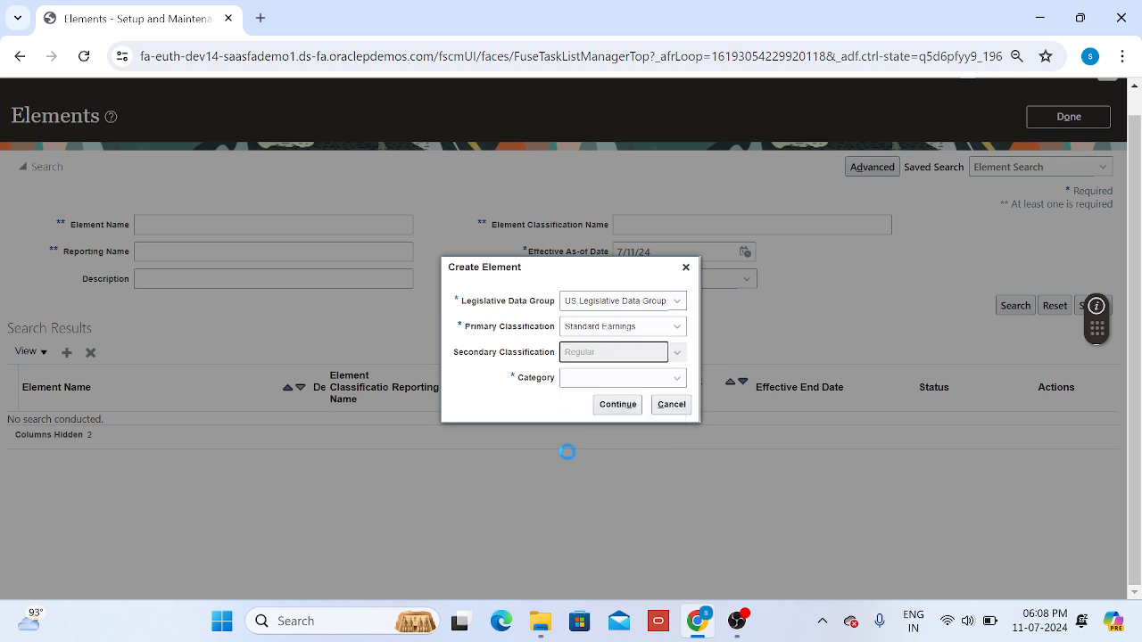
pyautogui.click(630, 377)
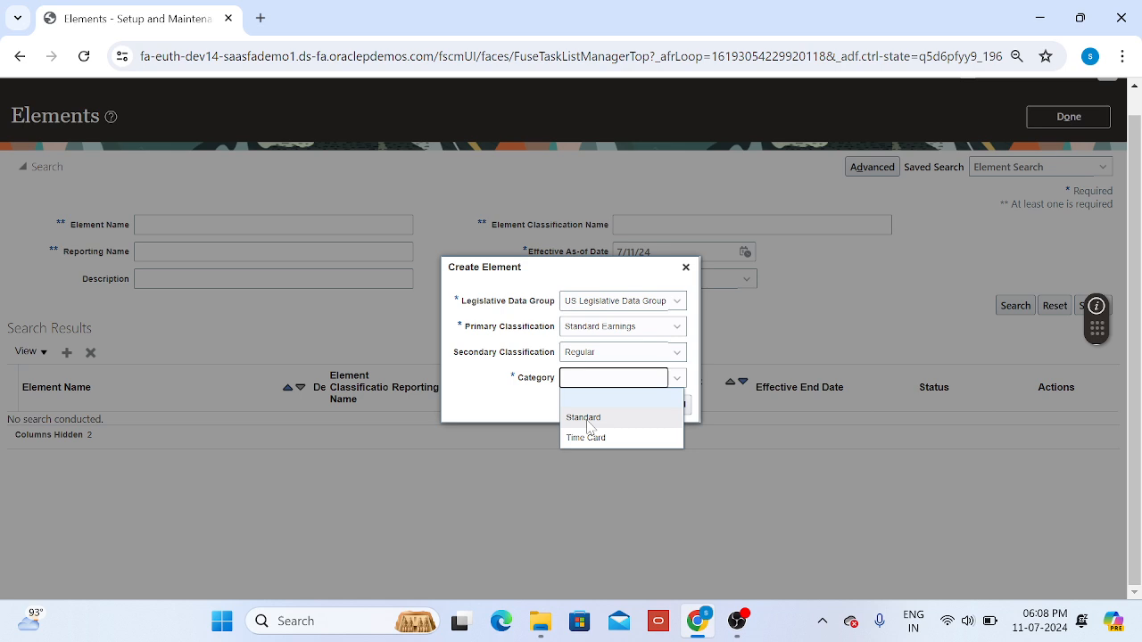
pyautogui.click(585, 417)
pyautogui.click(618, 404)
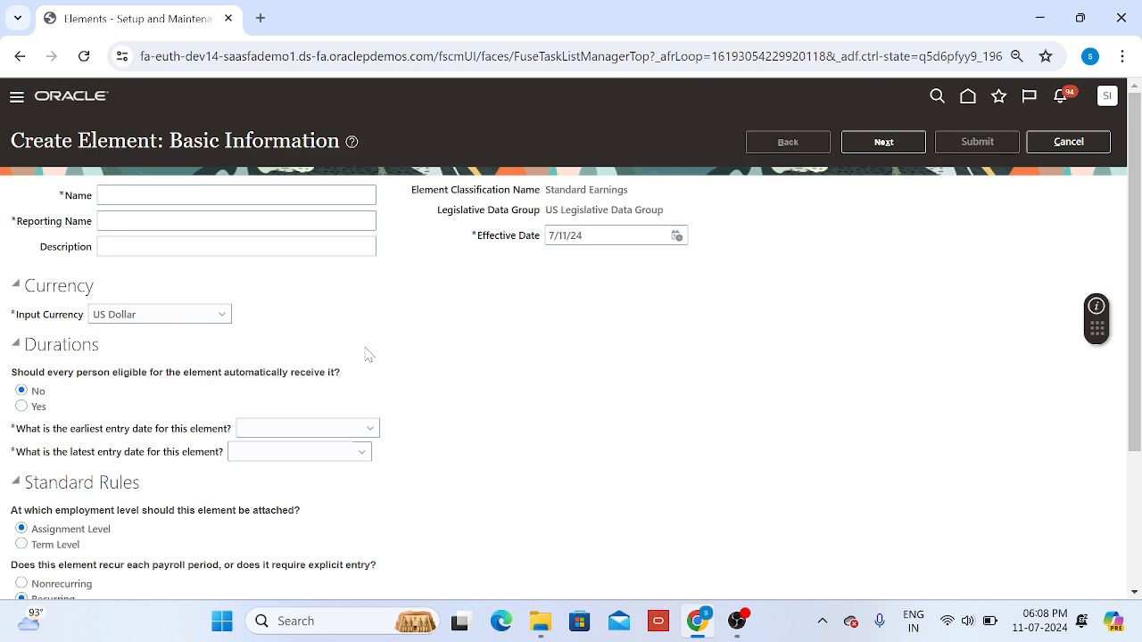
# Step: Name the element Polo Reg and give it the reporting name Reg
pyautogui.scroll(-2, 367, 356)
pyautogui.scroll(2, 367, 355)
pyautogui.click(236, 195)
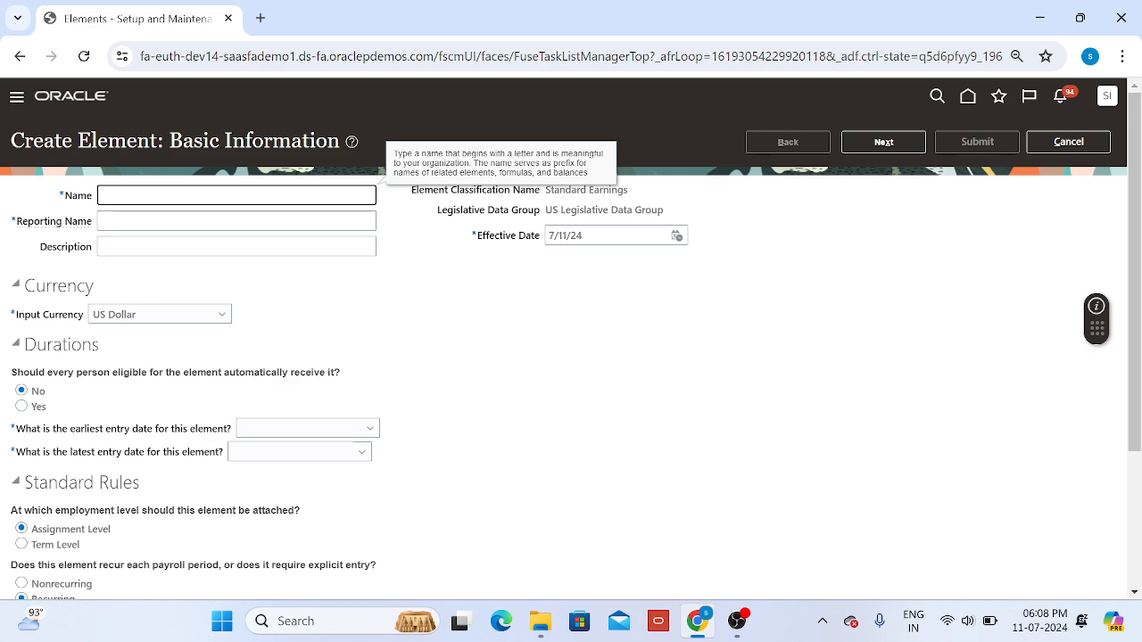
pyautogui.write('Polo Reg')
pyautogui.press('Tab')
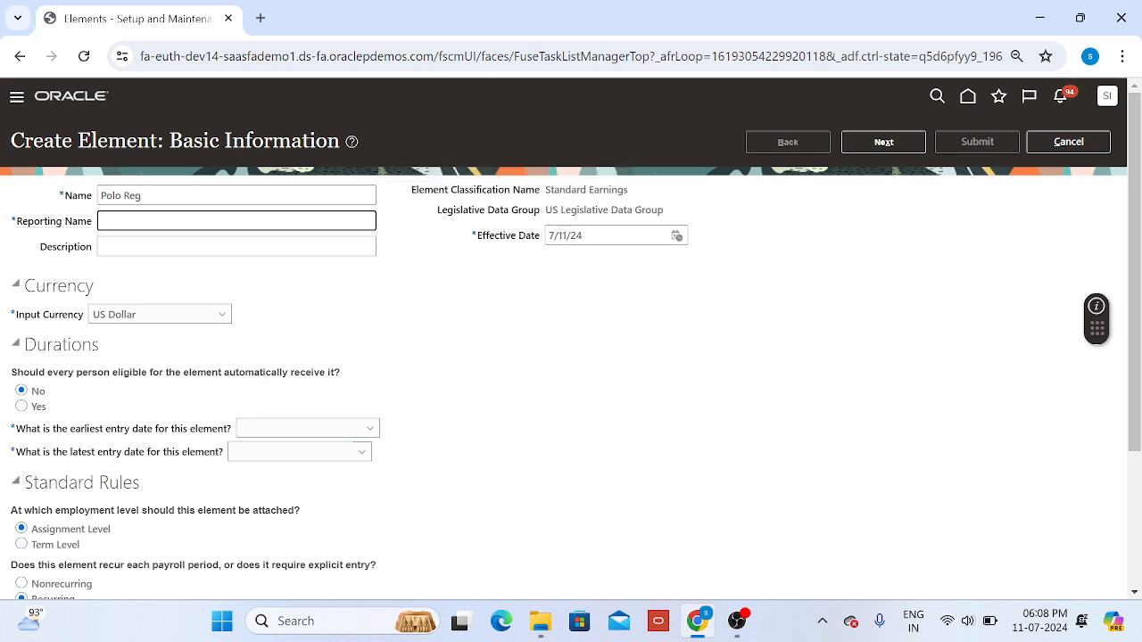
pyautogui.write('Reg')
pyautogui.press('Tab')
pyautogui.press('Tab')
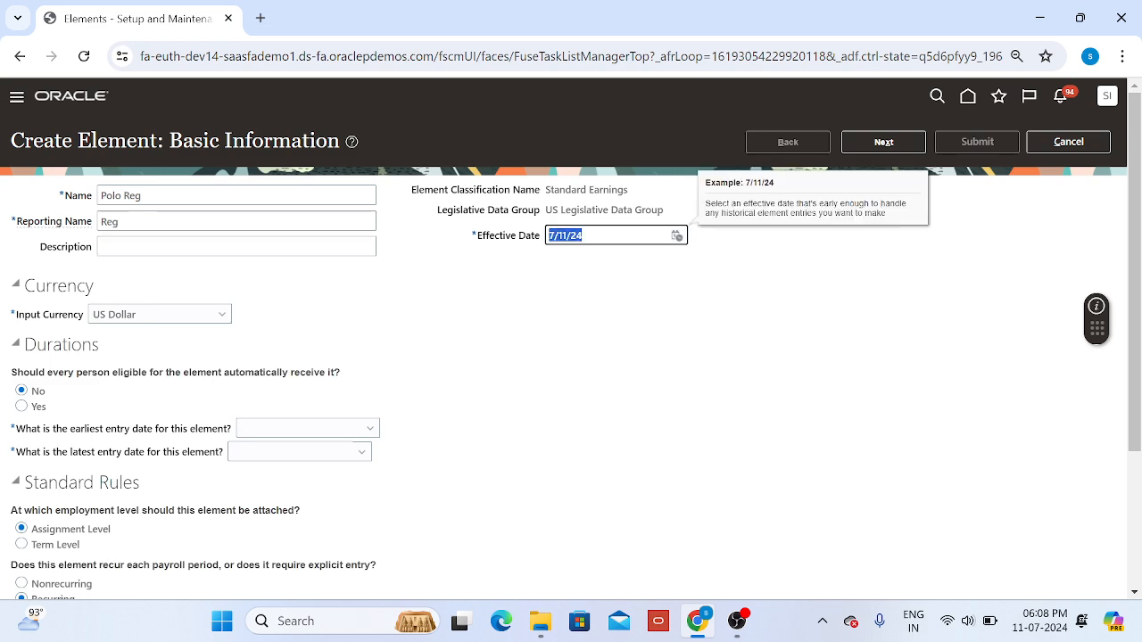
# Step: Set the element's effective date to 1/1/51
pyautogui.write('1/1/51')
pyautogui.click(637, 364)
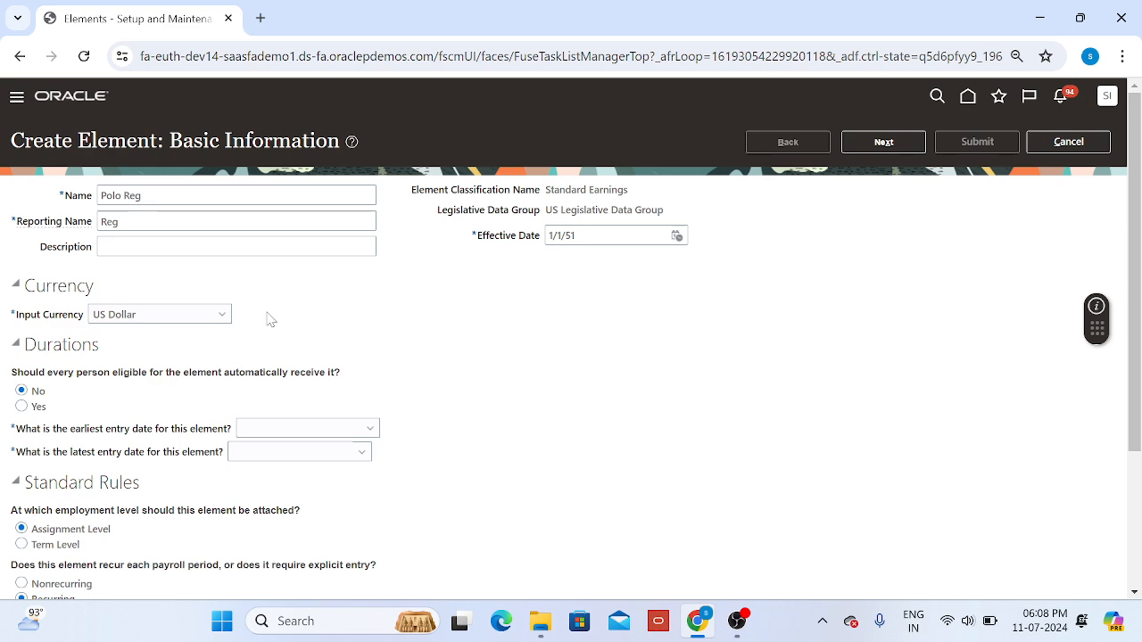
pyautogui.scroll(-1, 271, 320)
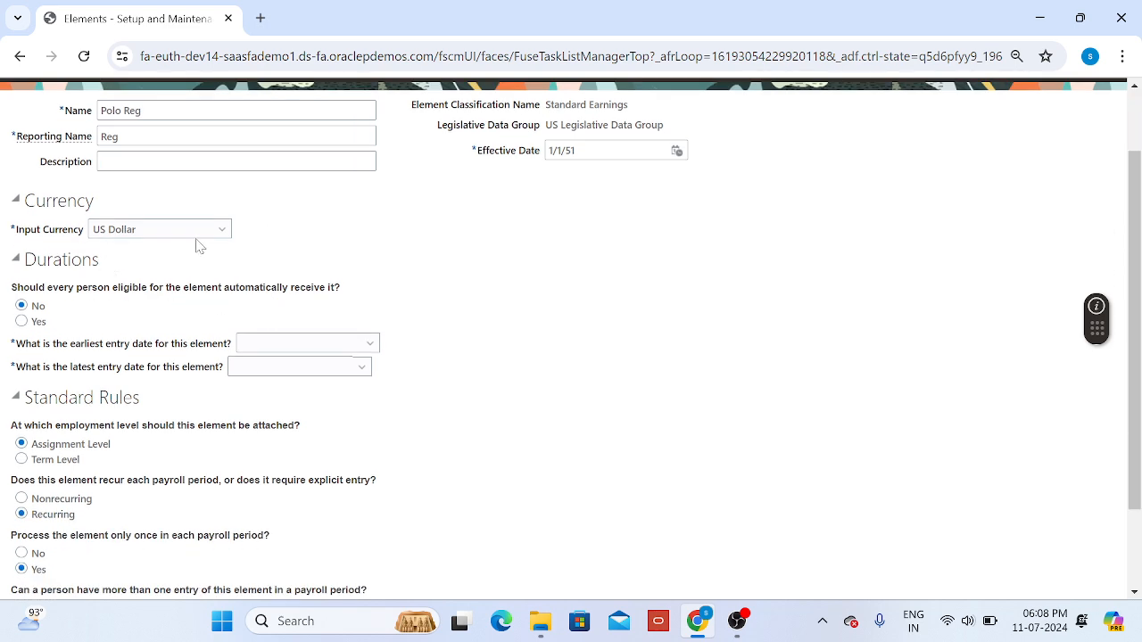
pyautogui.scroll(1, 429, 258)
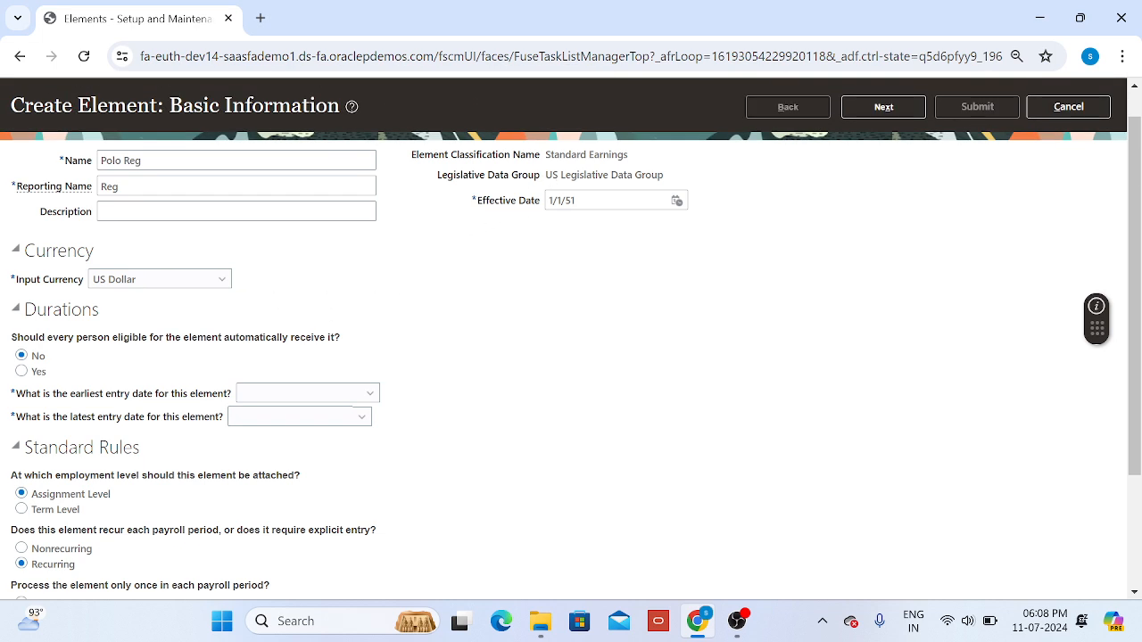
pyautogui.moveTo(545, 175); pyautogui.dragTo(659, 175)
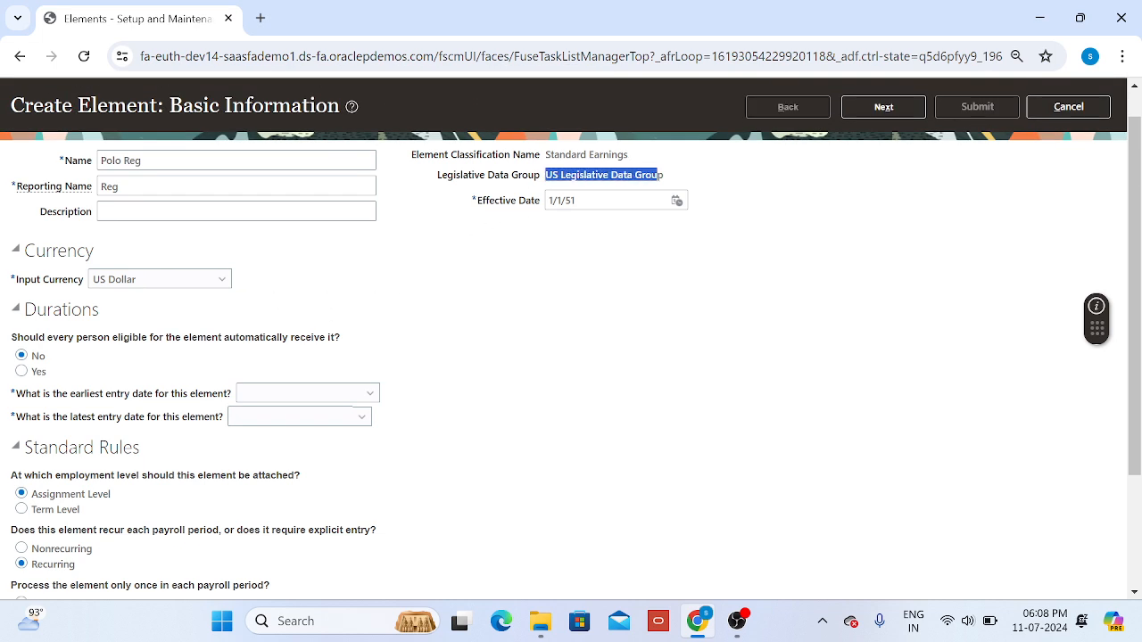
pyautogui.click(503, 265)
pyautogui.scroll(-1, 438, 319)
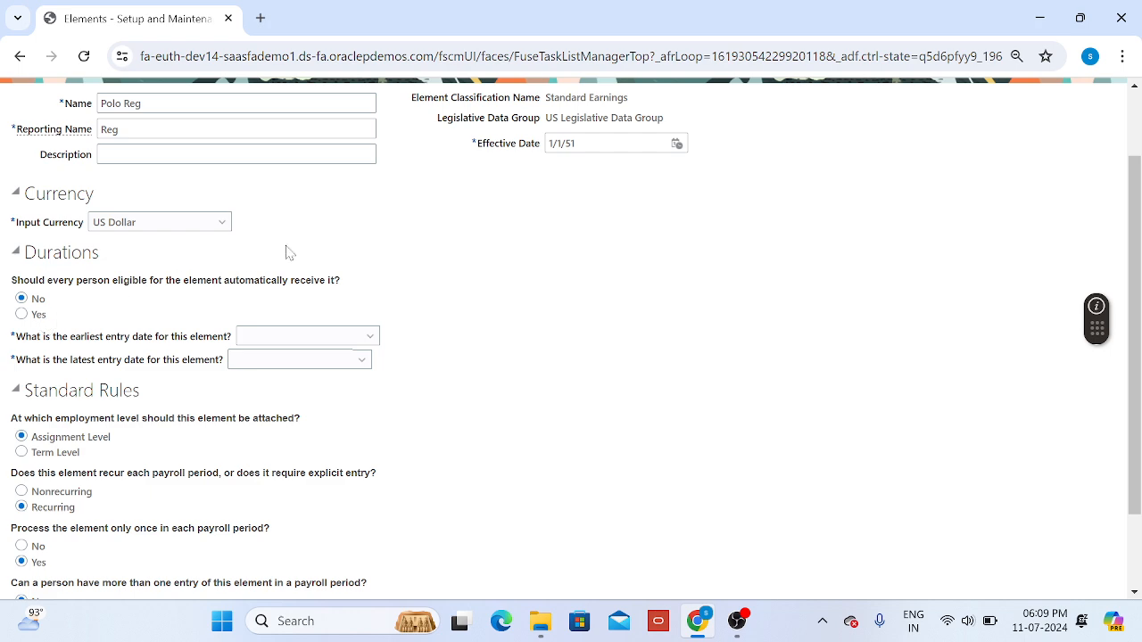
pyautogui.scroll(2, 384, 247)
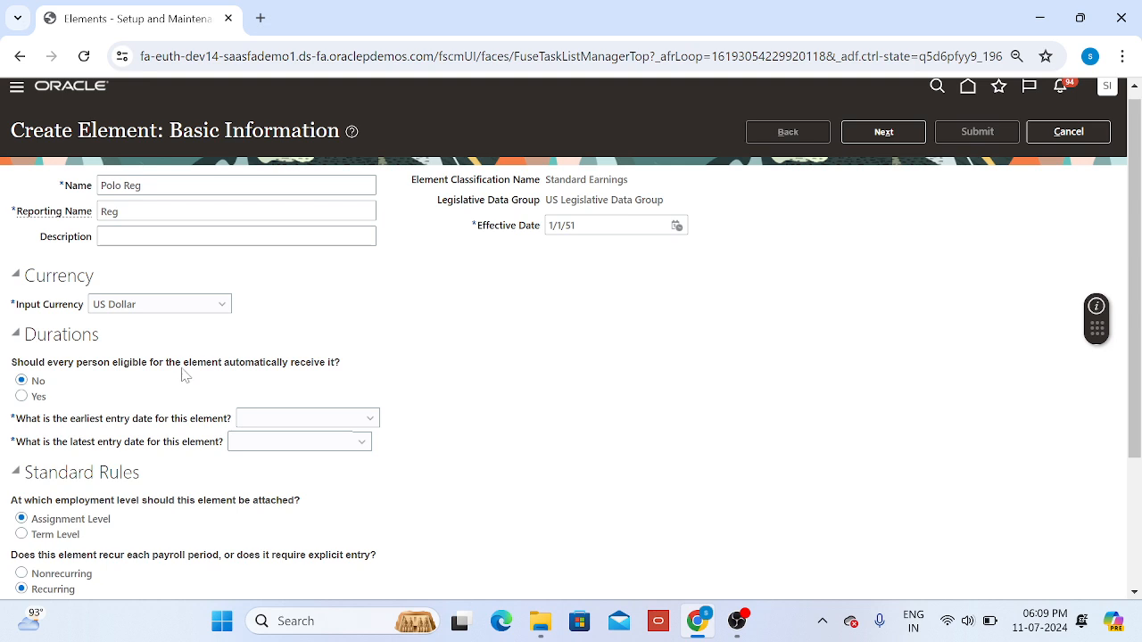
# Step: Keep automatic receipt by eligible persons at No and set the earliest entry date to First Standard Earning Date
pyautogui.scroll(-3, 143, 389)
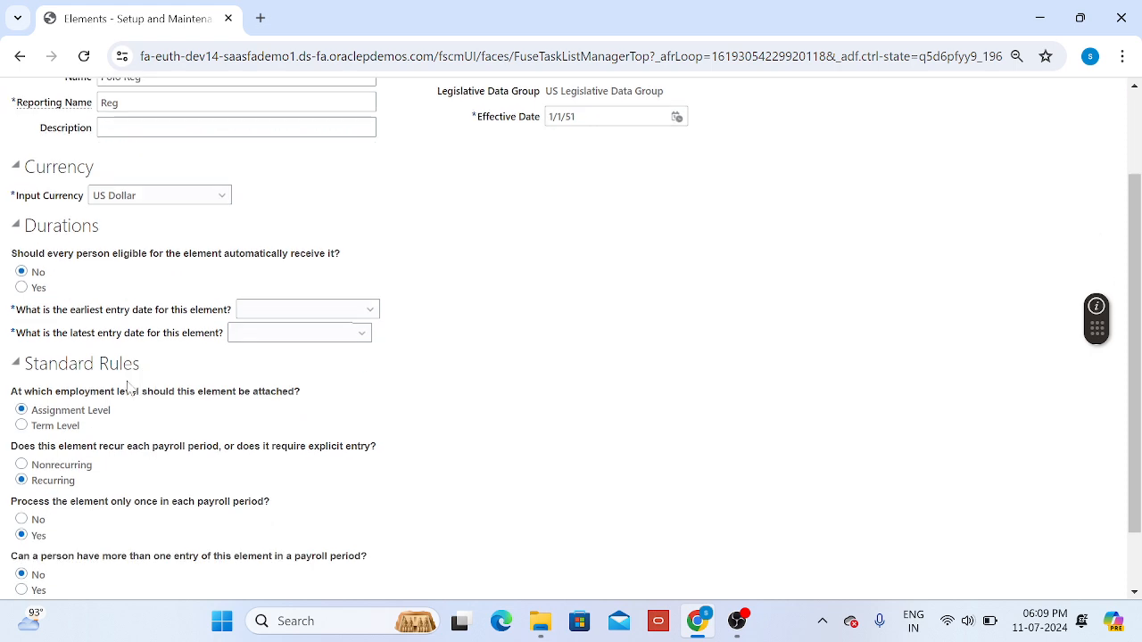
pyautogui.click(21, 271)
pyautogui.click(306, 317)
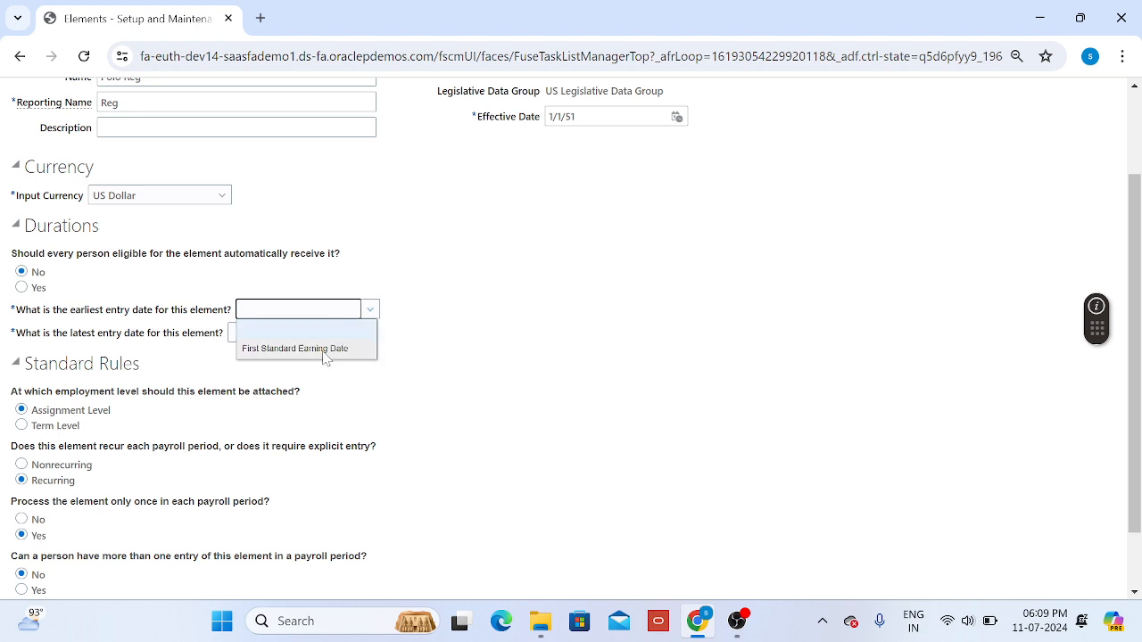
pyautogui.click(325, 354)
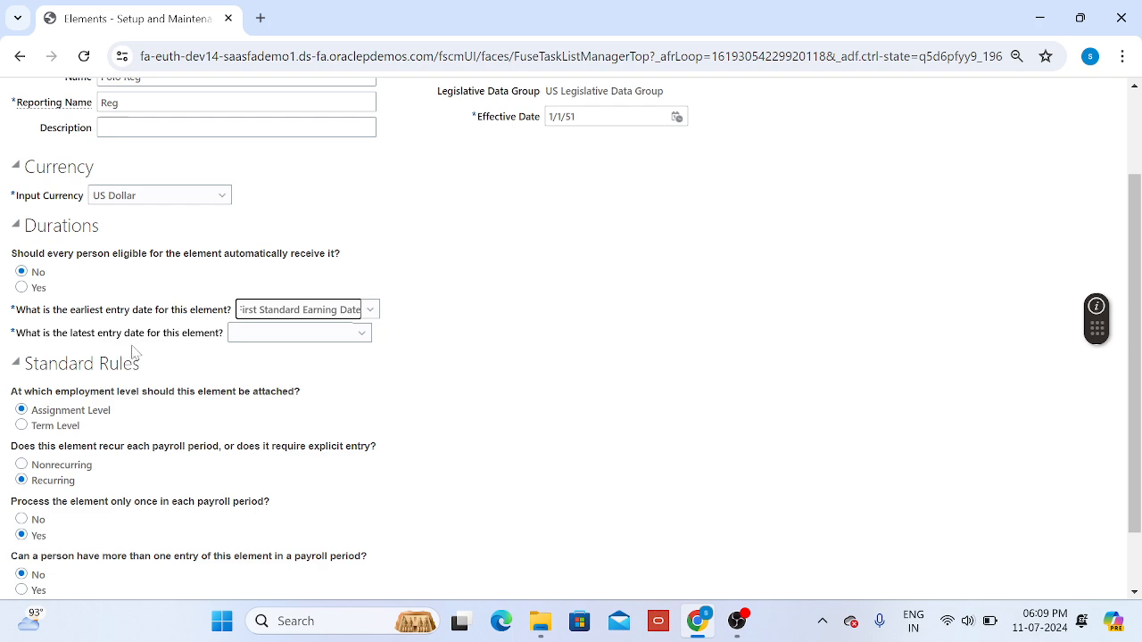
# Step: Set the element's latest entry date to Final Close
pyautogui.click(332, 342)
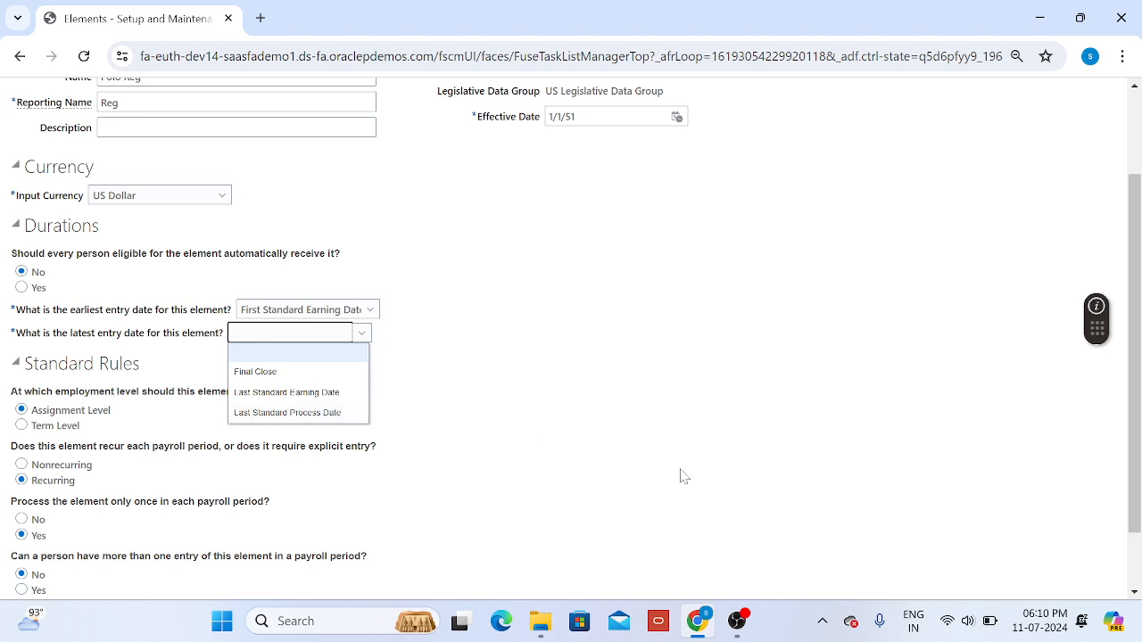
pyautogui.click(1053, 622)
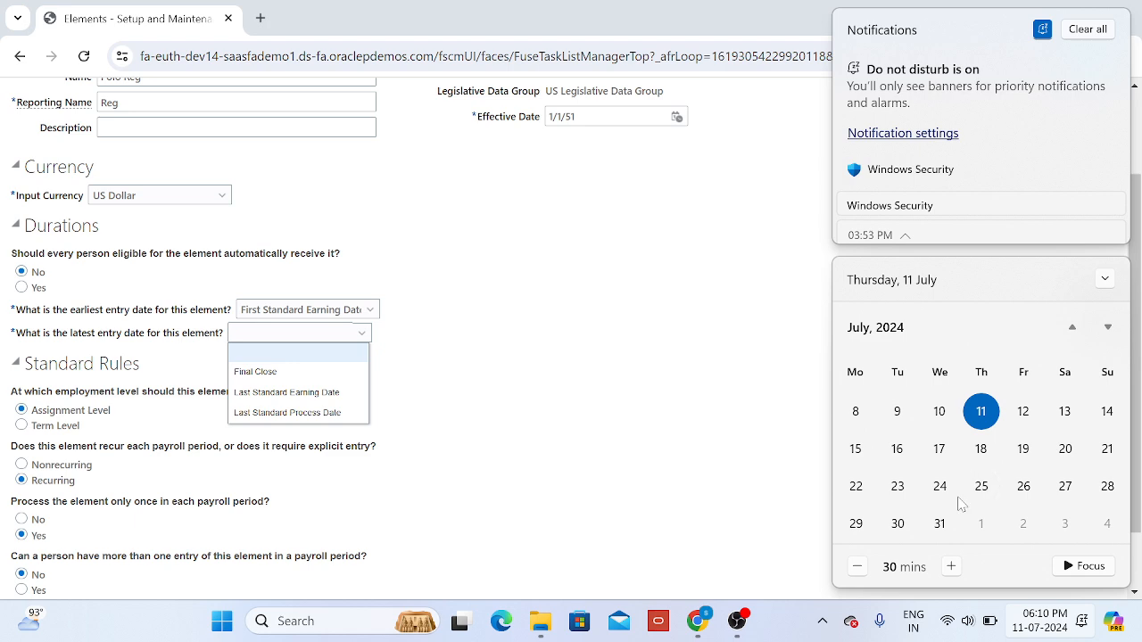
pyautogui.click(587, 406)
pyautogui.click(349, 336)
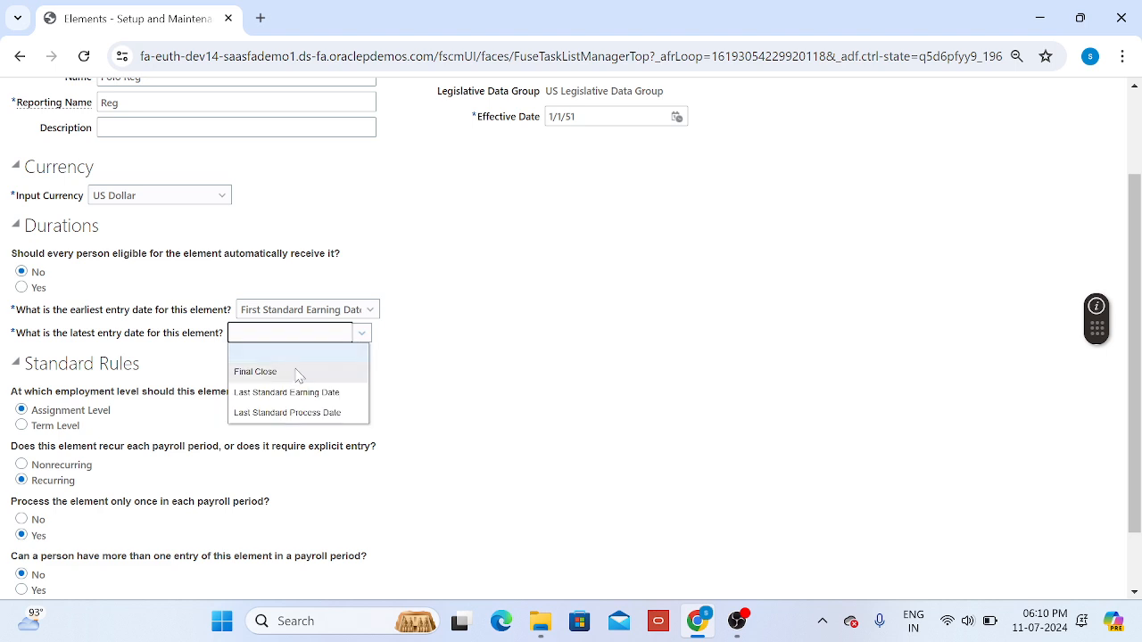
pyautogui.click(289, 373)
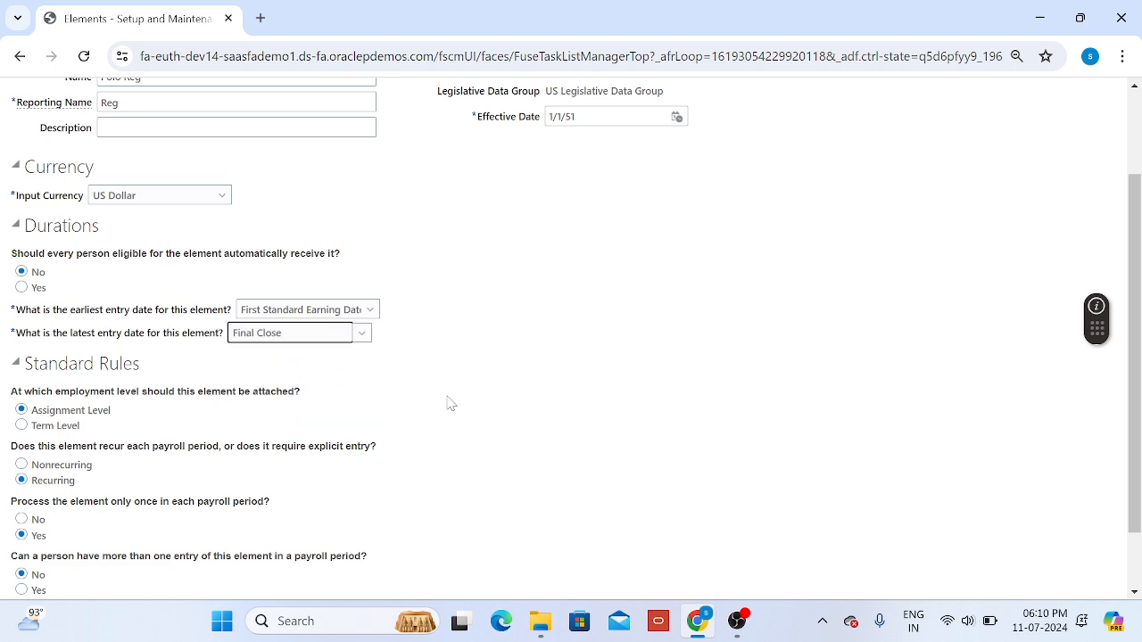
# Step: Keep the element as Recurring under Standard Rules and try to proceed to the additional details
pyautogui.scroll(-1, 450, 404)
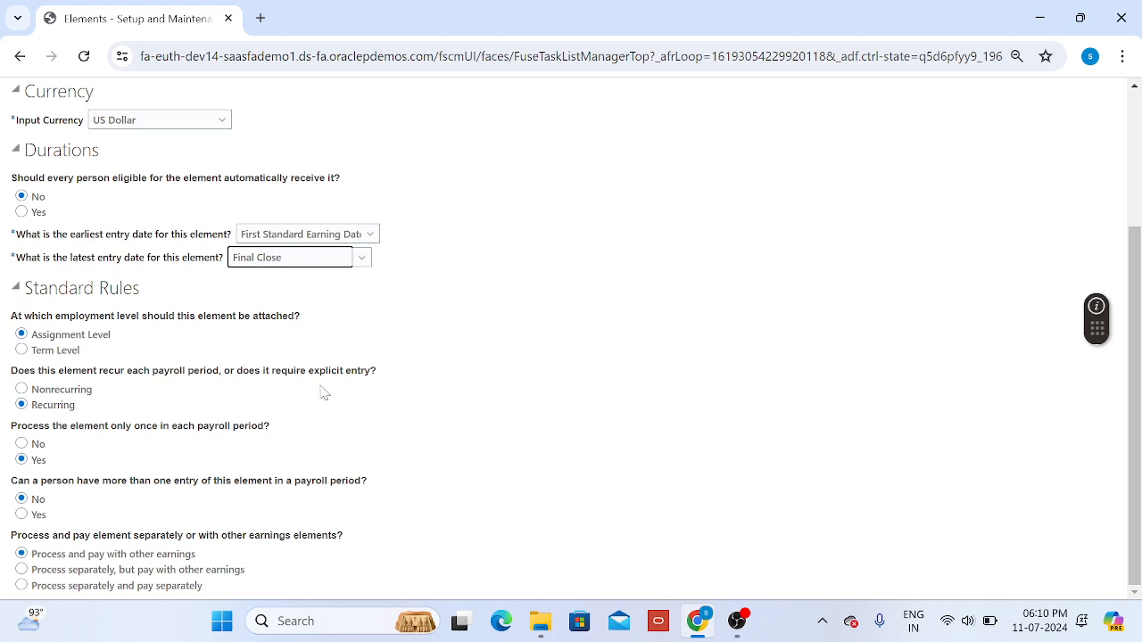
pyautogui.click(76, 407)
pyautogui.scroll(3, 665, 486)
pyautogui.click(883, 142)
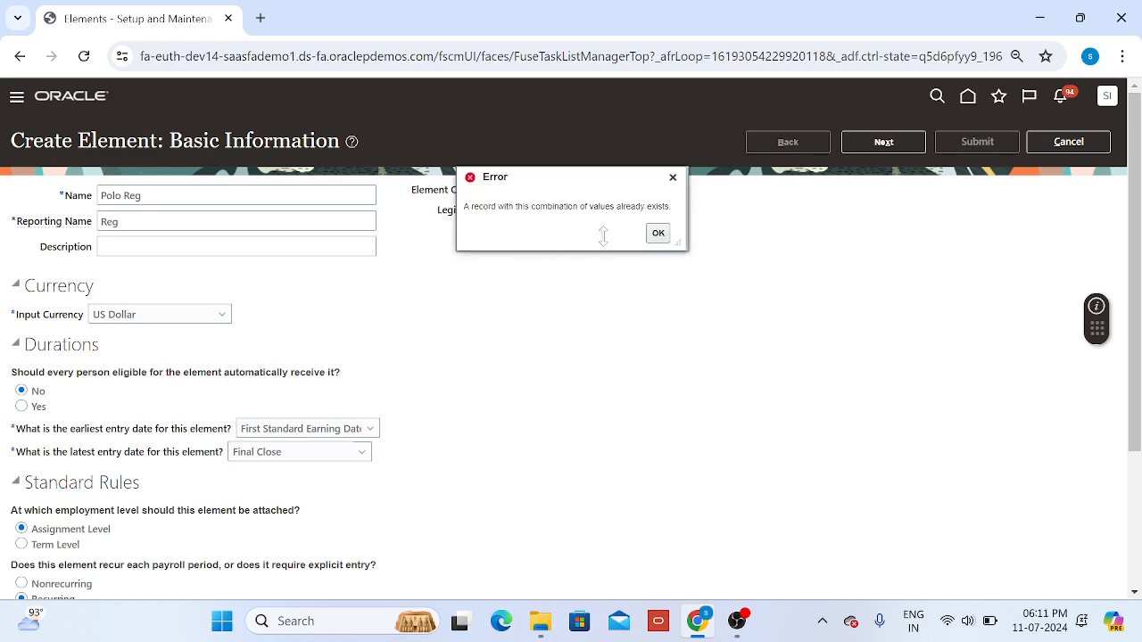
# Step: Rename the element Polo Reg01 and proceed to the additional details
pyautogui.click(658, 233)
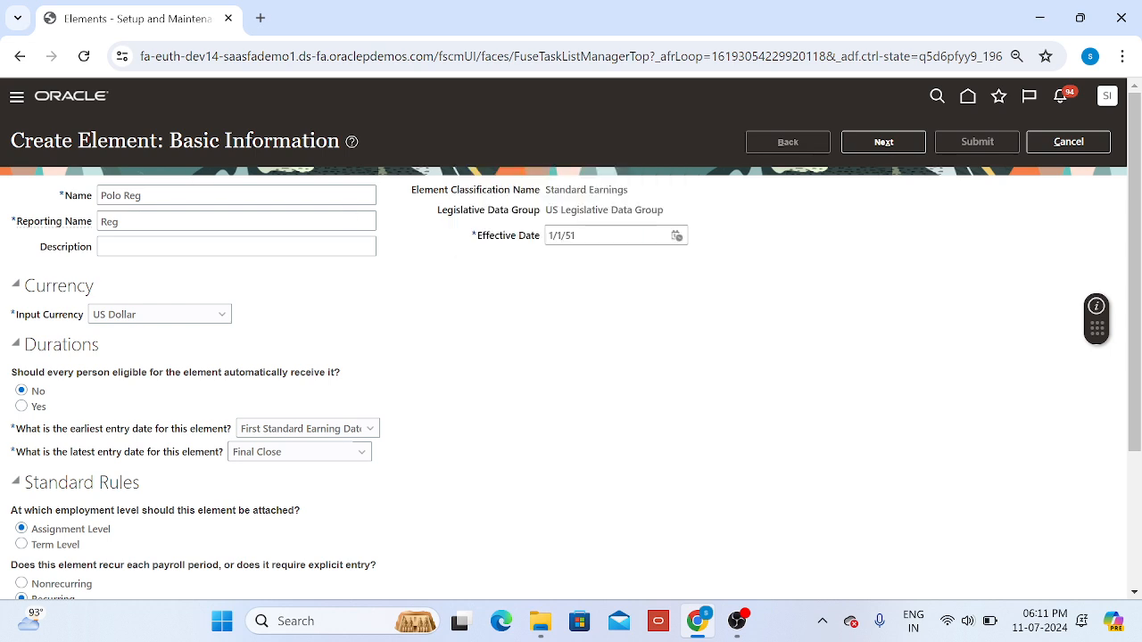
pyautogui.click(147, 196)
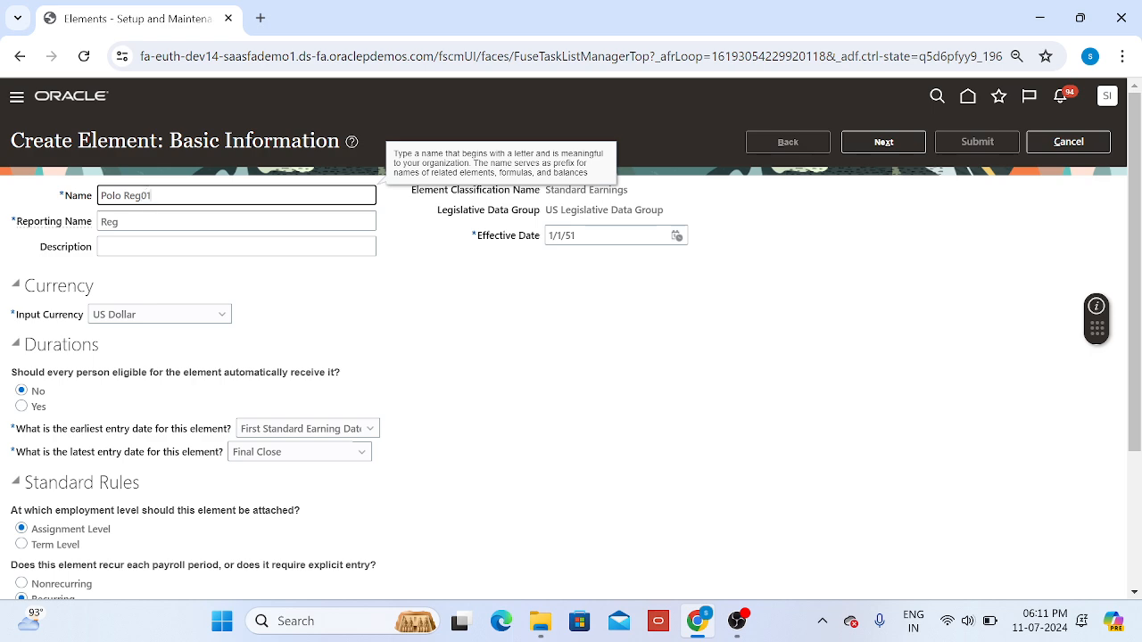
pyautogui.click(882, 143)
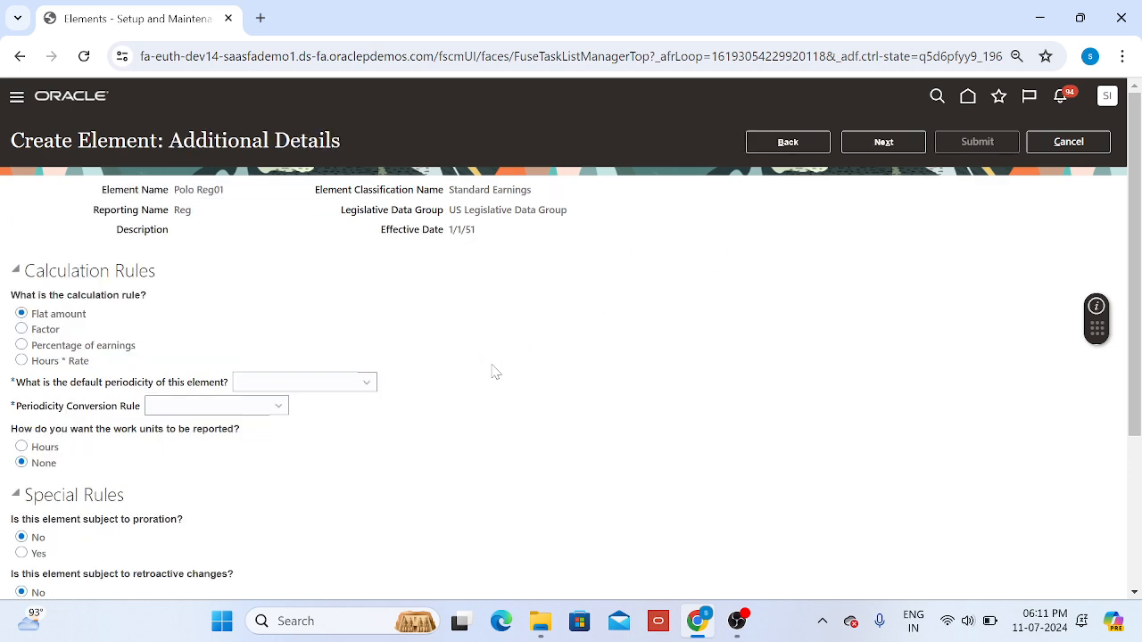
# Step: Set the element's default periodicity to Calendar Month and its periodicity conversion rule to Standard Rate Annualized
pyautogui.scroll(-1, 494, 372)
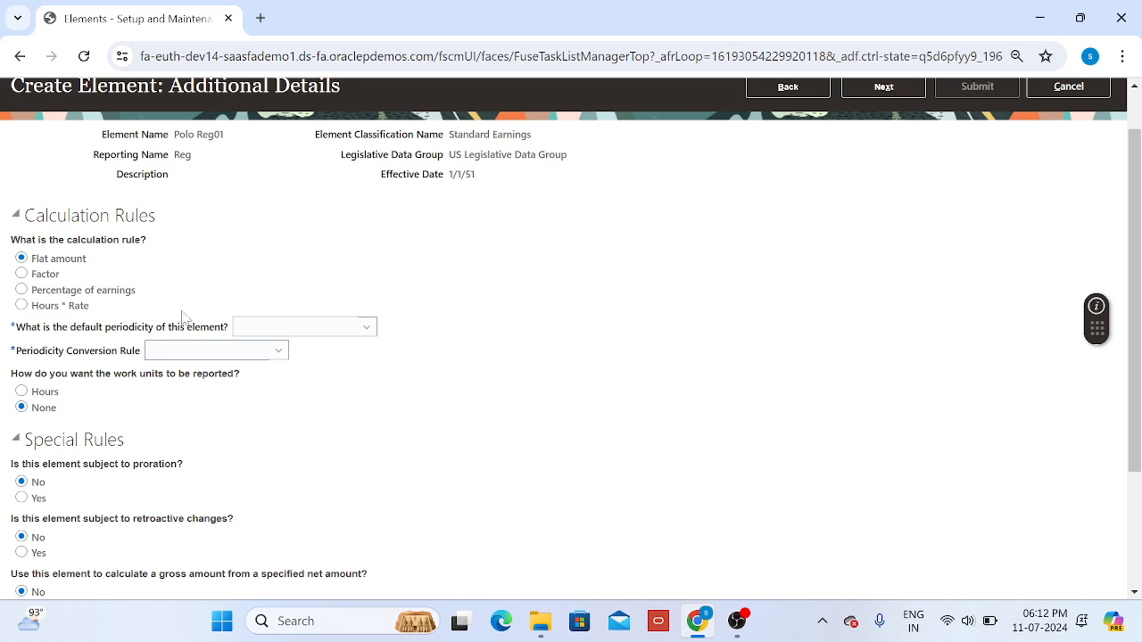
pyautogui.click(360, 343)
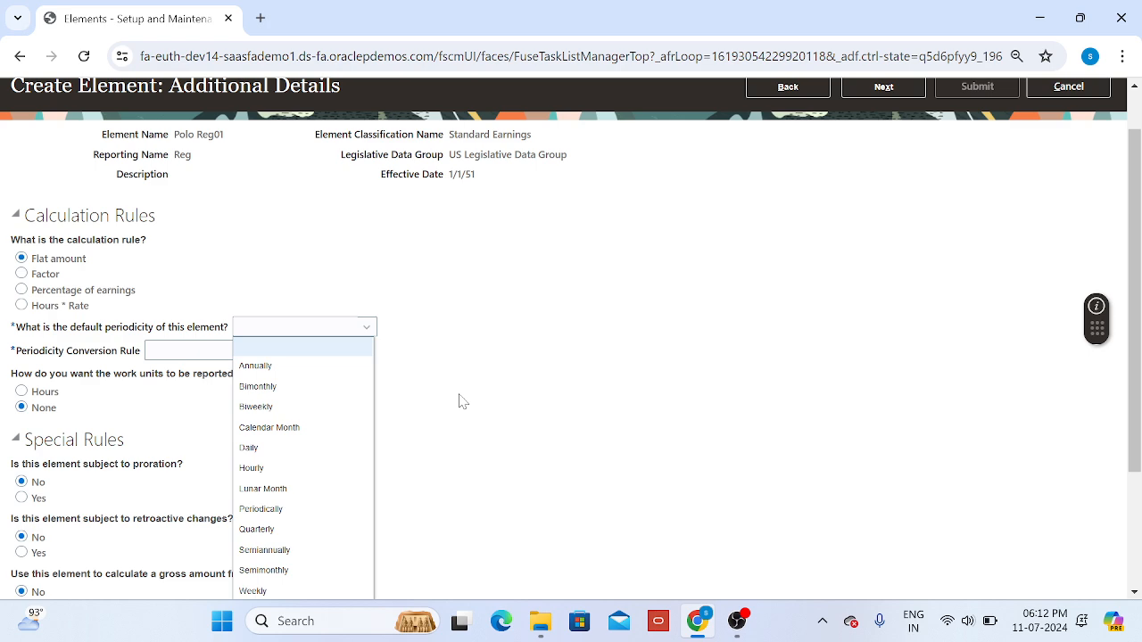
pyautogui.scroll(-1, 460, 400)
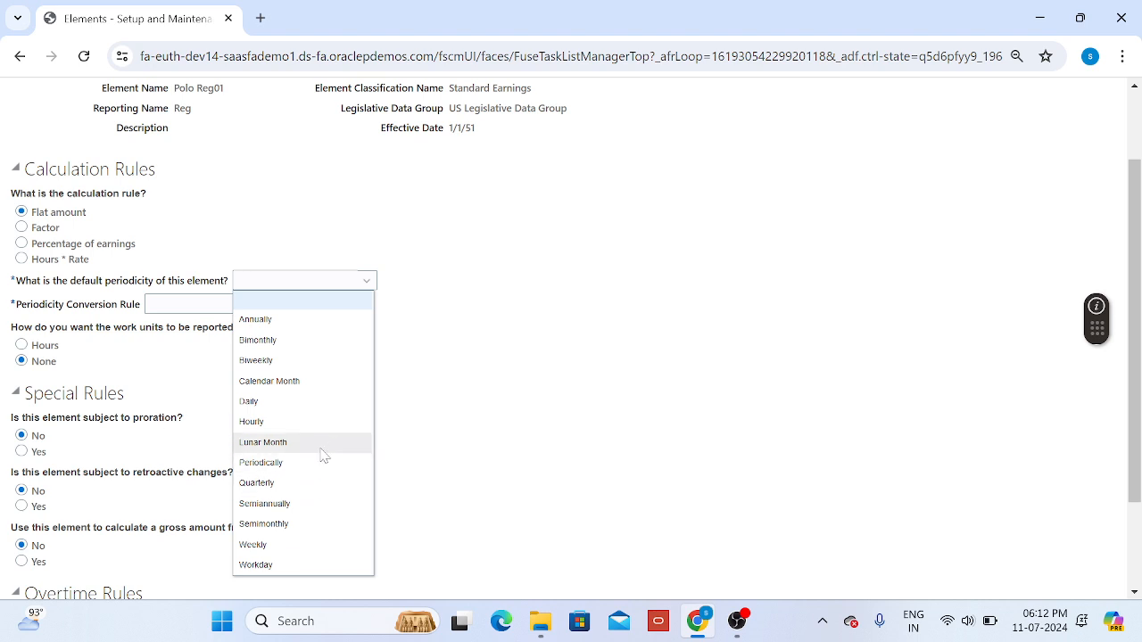
pyautogui.click(329, 384)
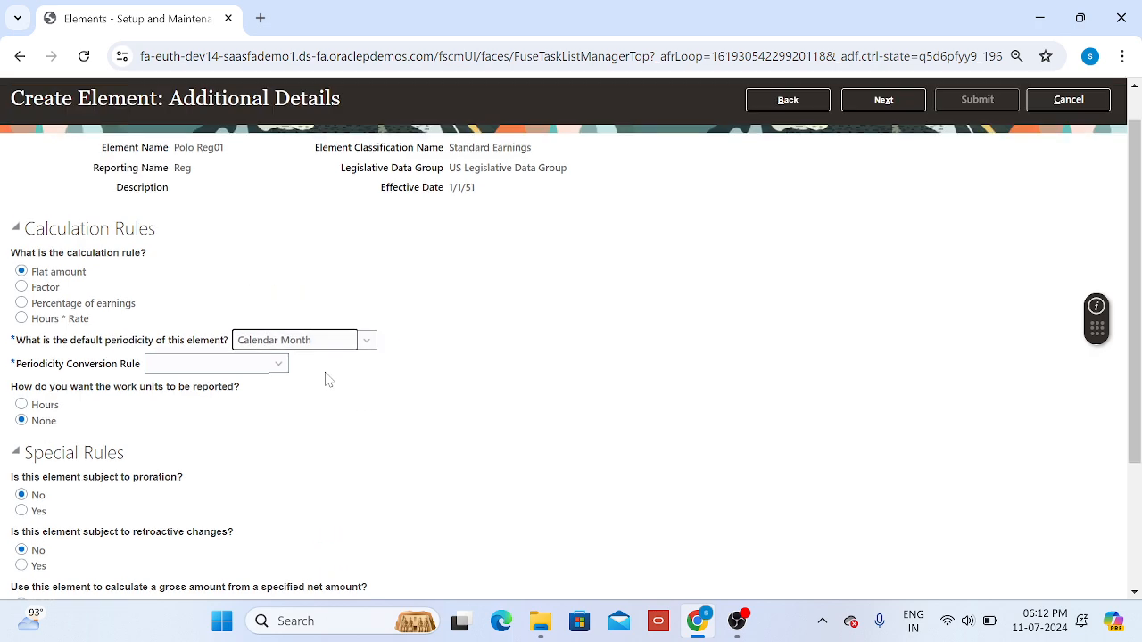
pyautogui.click(263, 367)
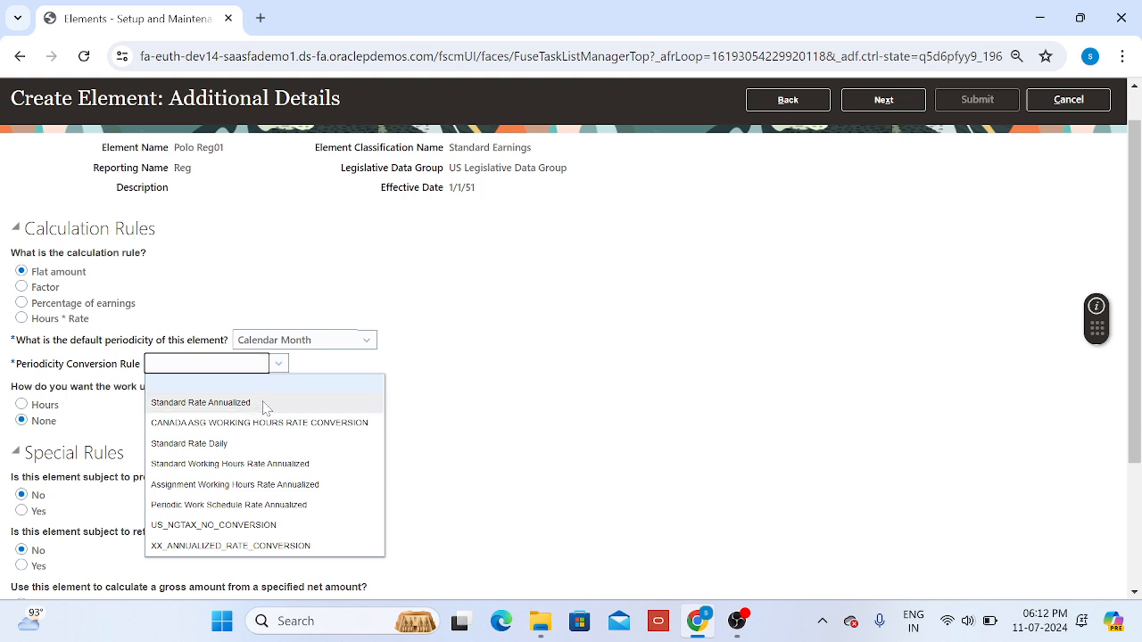
pyautogui.click(264, 407)
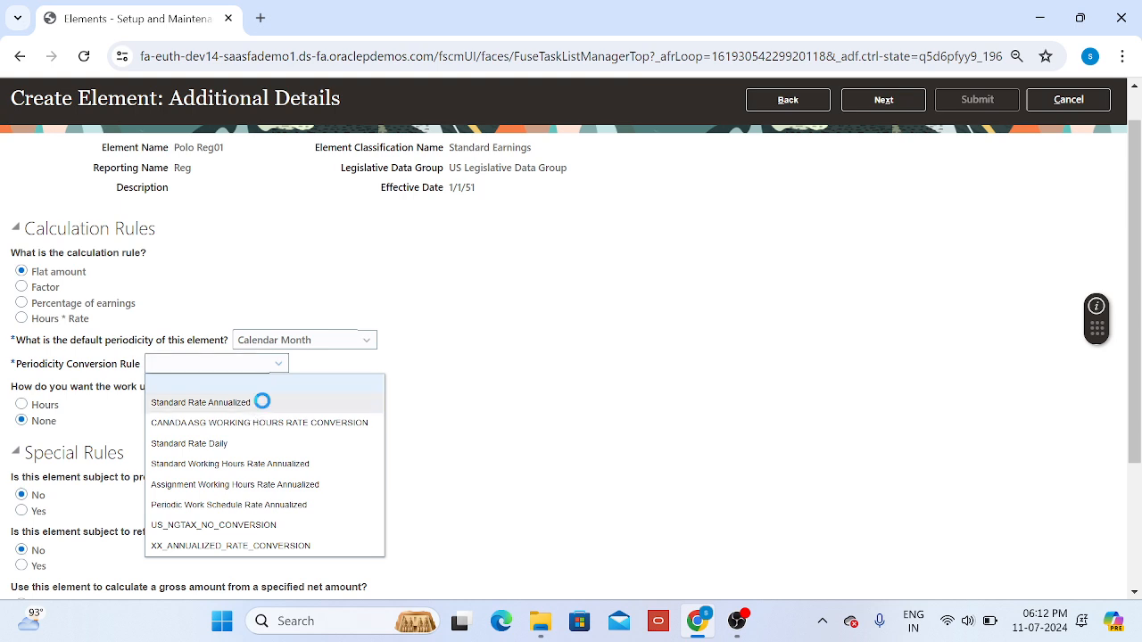
# Step: Report the work units in Hours with Standard Rate Annualized as the work units conversion rule
pyautogui.scroll(-1, 314, 431)
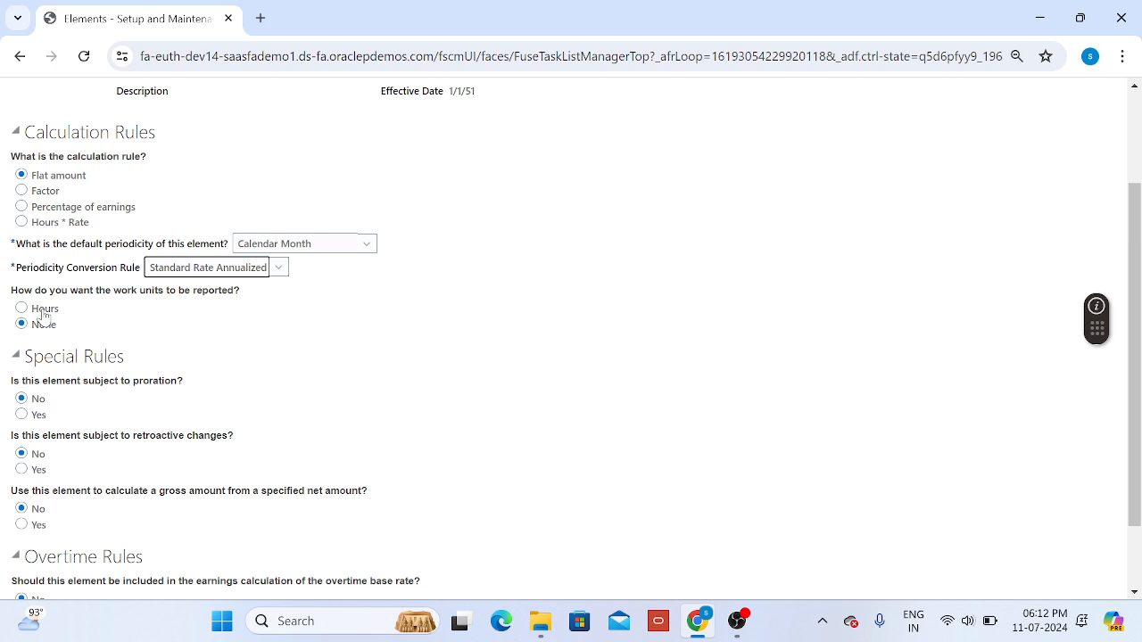
pyautogui.click(21, 307)
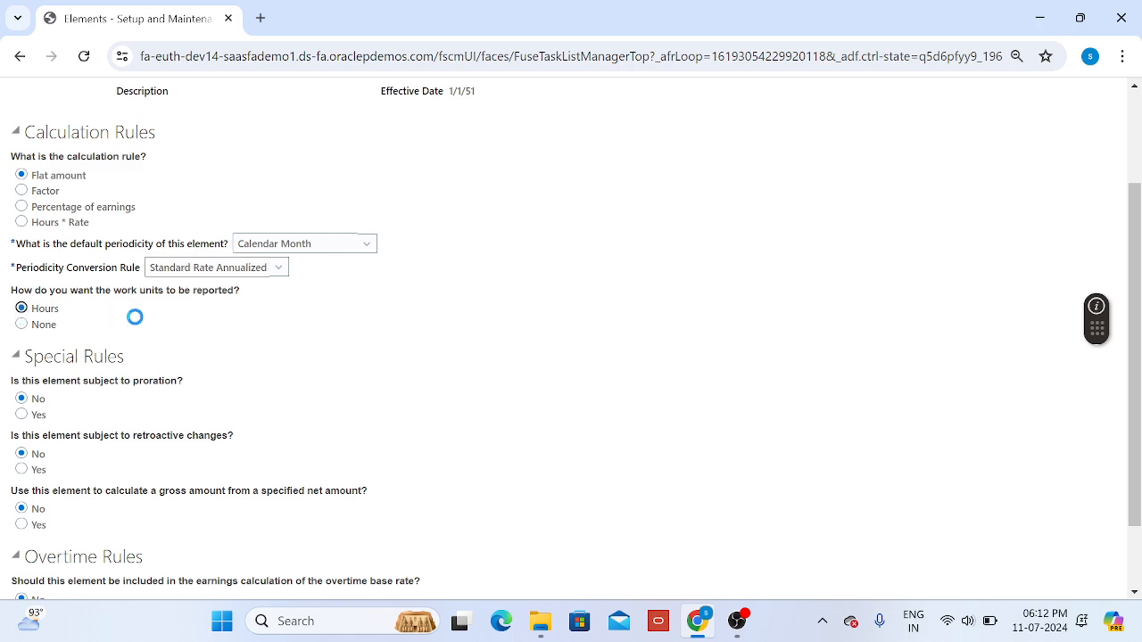
pyautogui.click(210, 348)
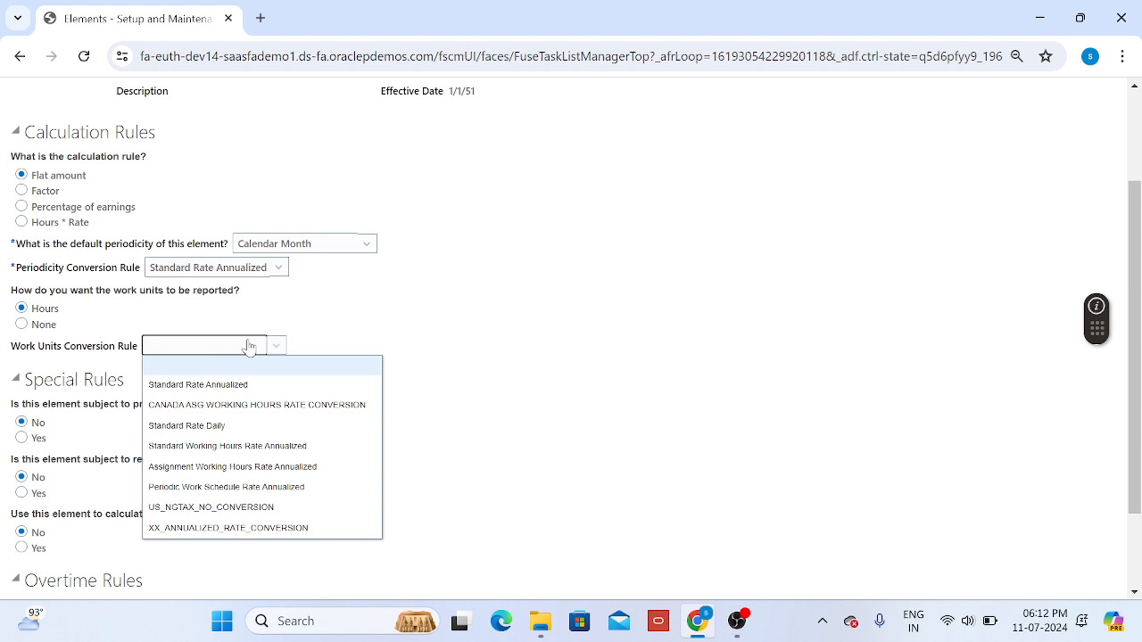
pyautogui.click(242, 386)
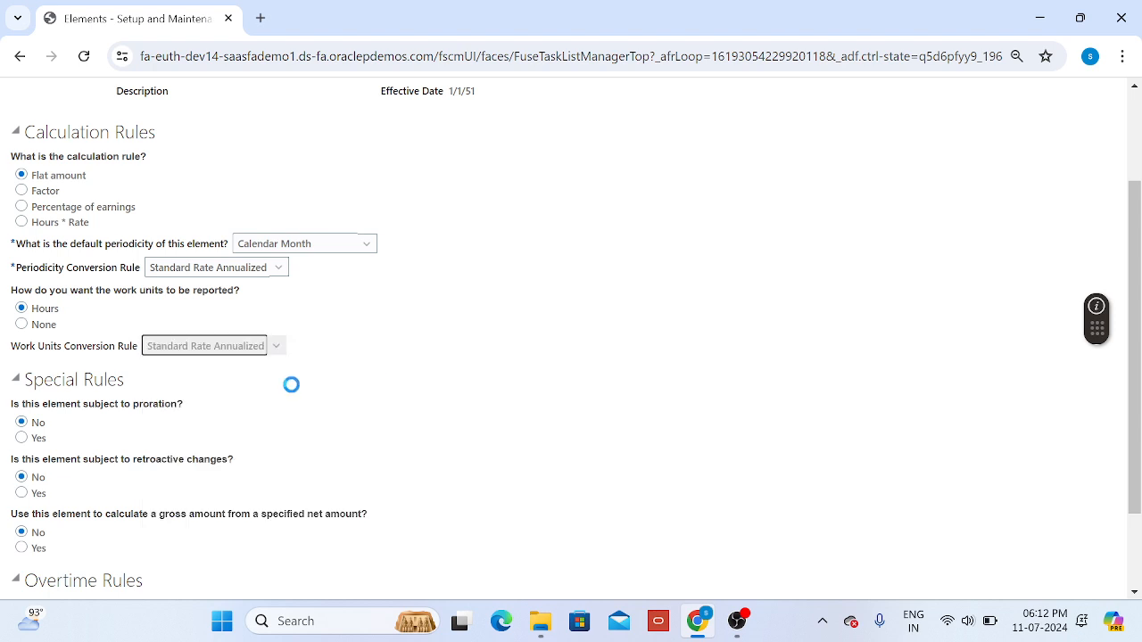
# Step: Make the element subject to proration with group Entry Changes for Proration, Daily units and the Standard Rate Annualized rate conversion rule
pyautogui.scroll(-2, 339, 388)
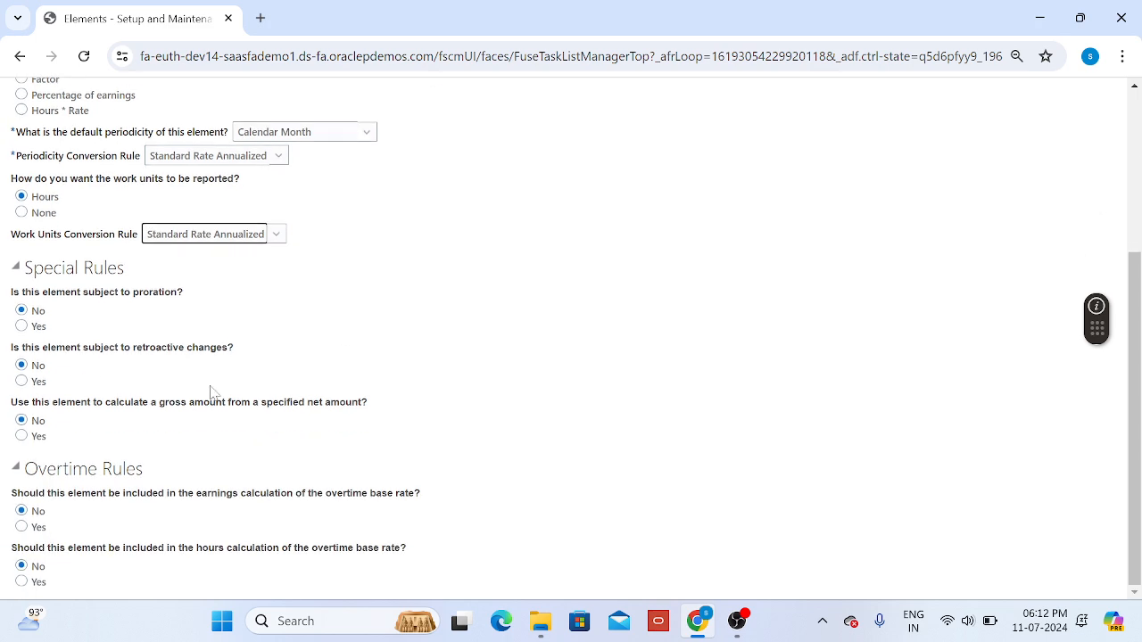
pyautogui.click(22, 327)
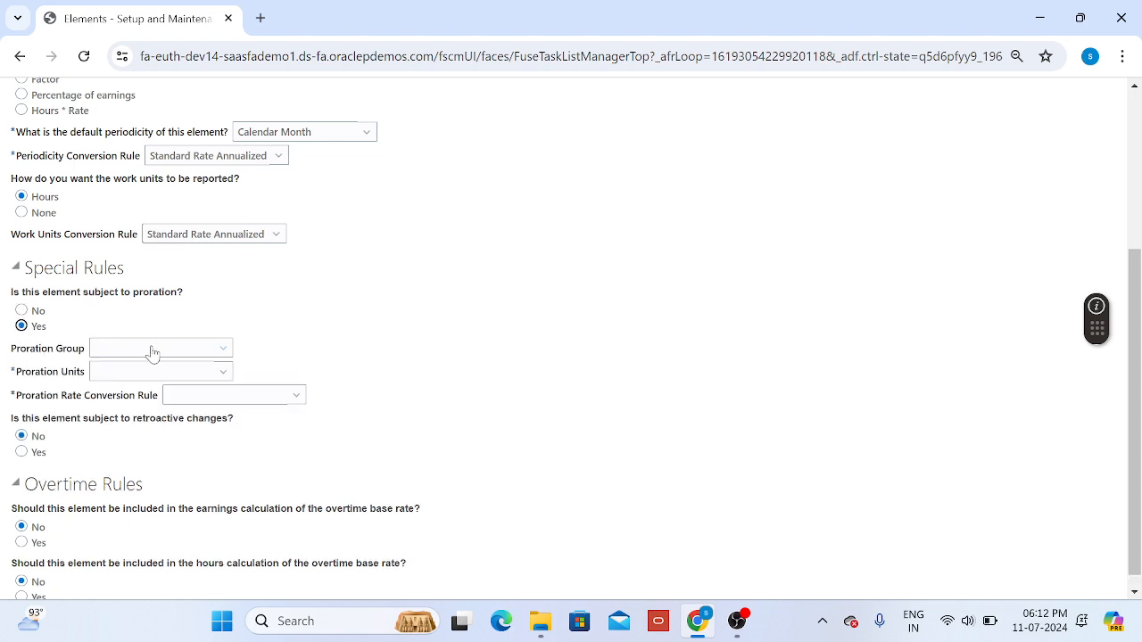
pyautogui.click(151, 354)
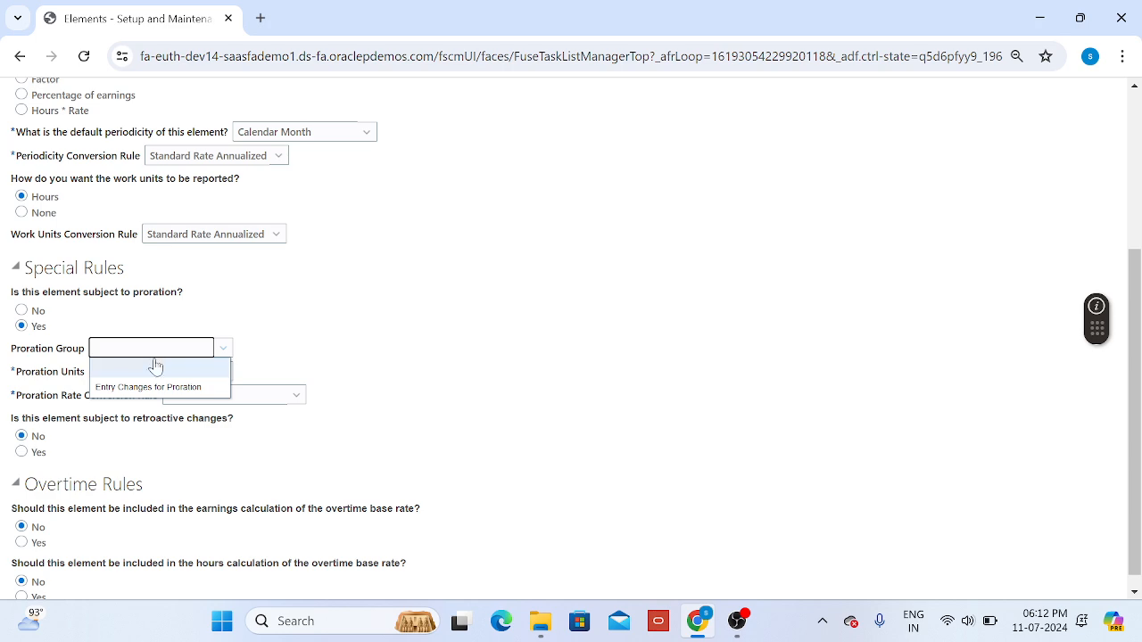
pyautogui.click(173, 390)
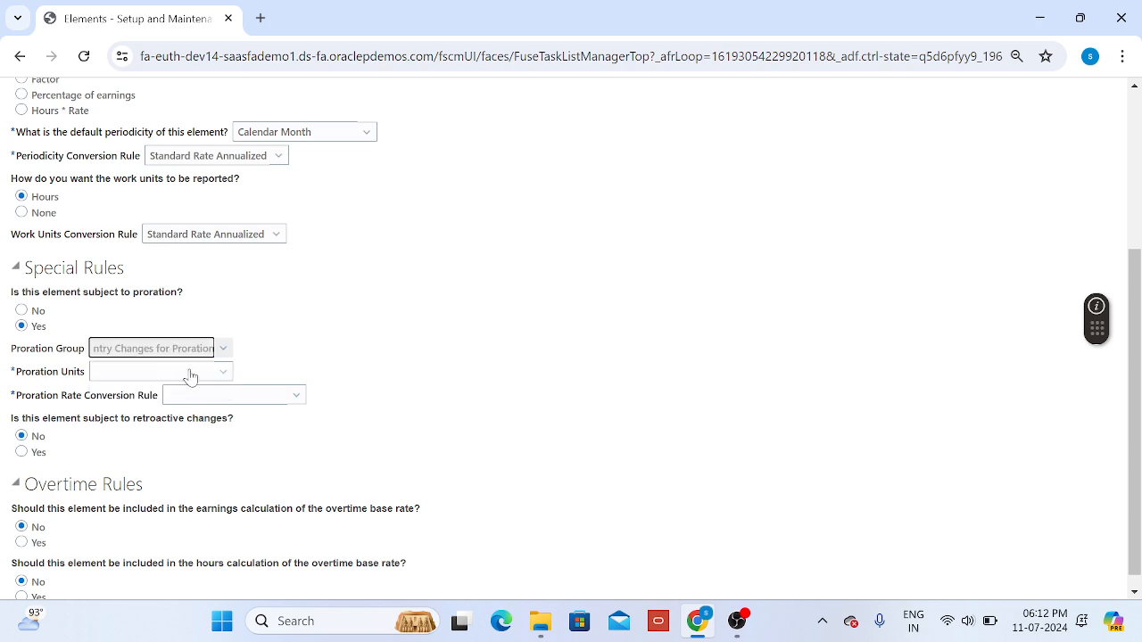
pyautogui.click(189, 374)
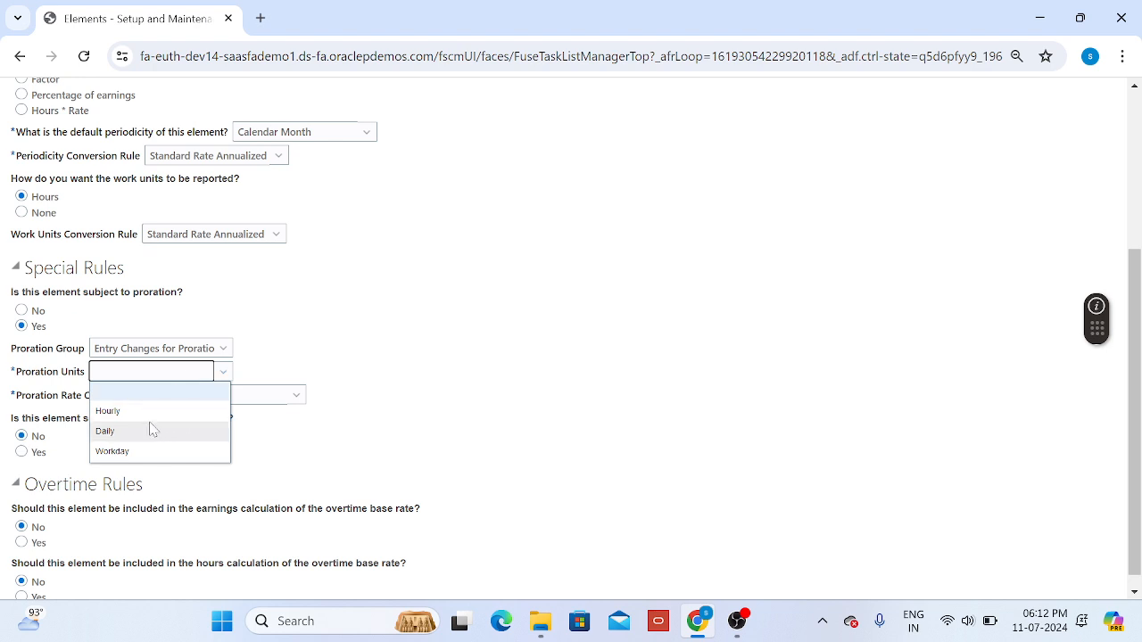
pyautogui.click(105, 431)
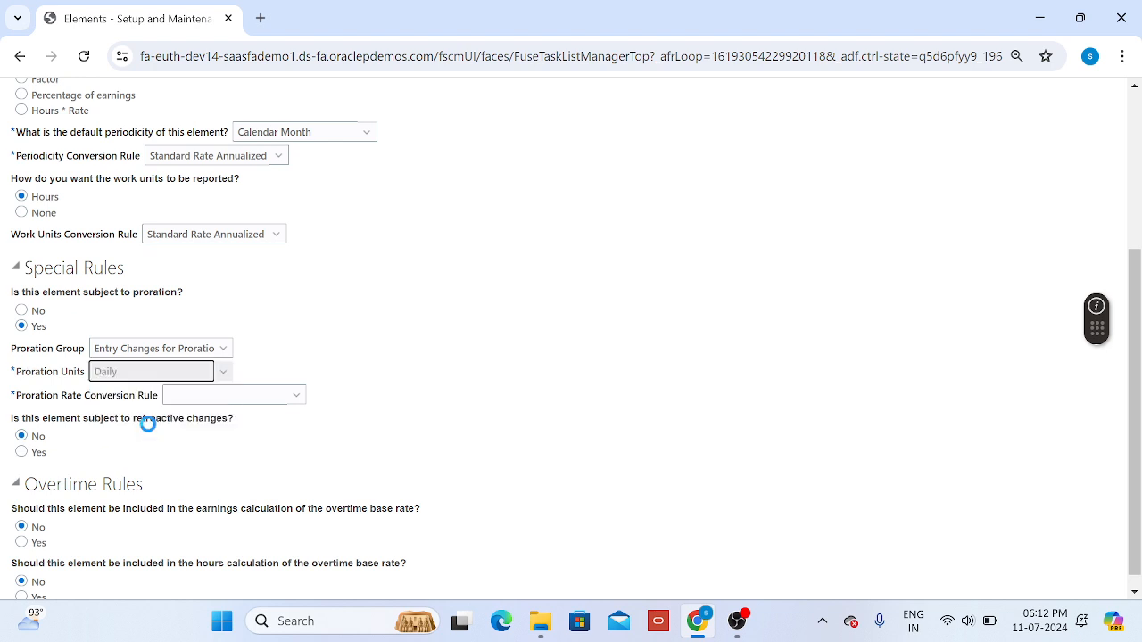
pyautogui.click(292, 400)
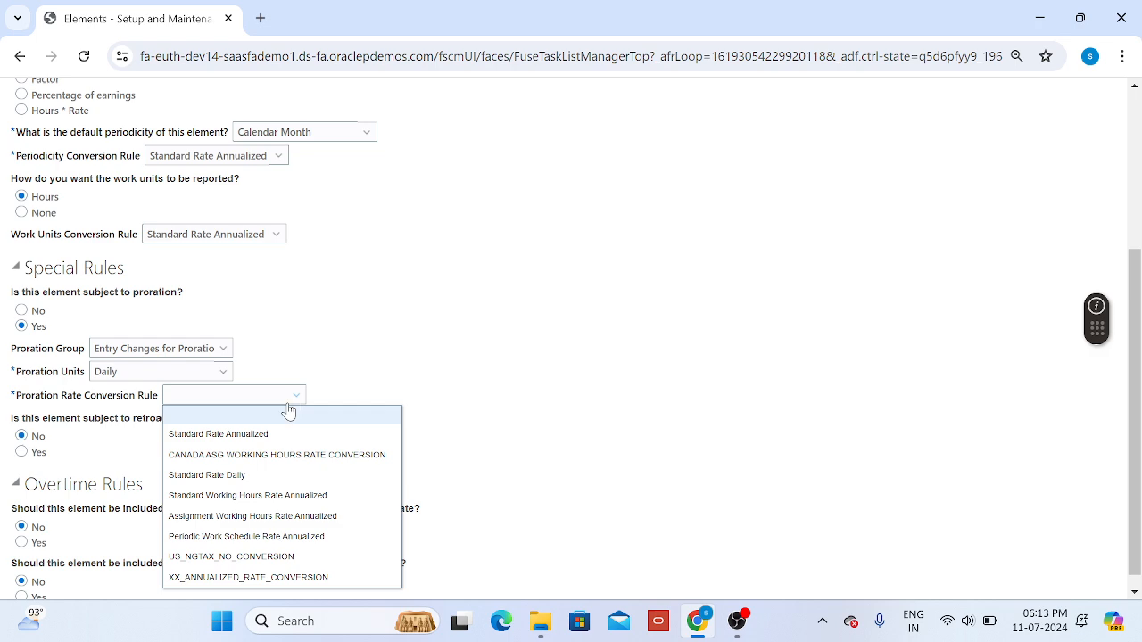
pyautogui.click(276, 435)
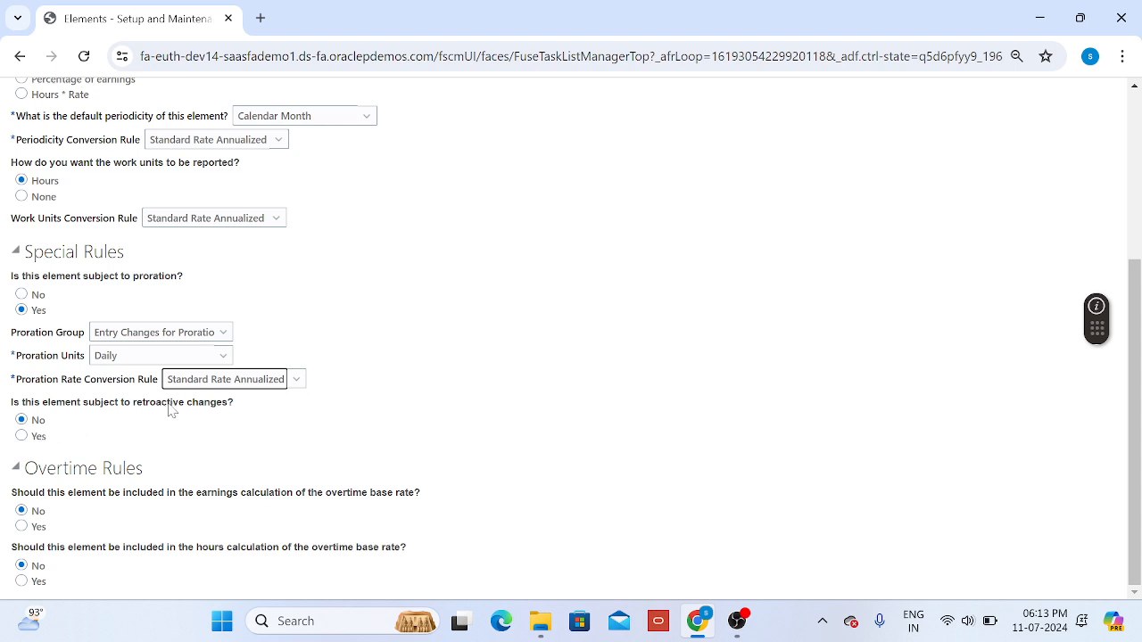
# Step: Make the element subject to retroactive changes with Entry Changes for Retro as the retro group
pyautogui.click(21, 436)
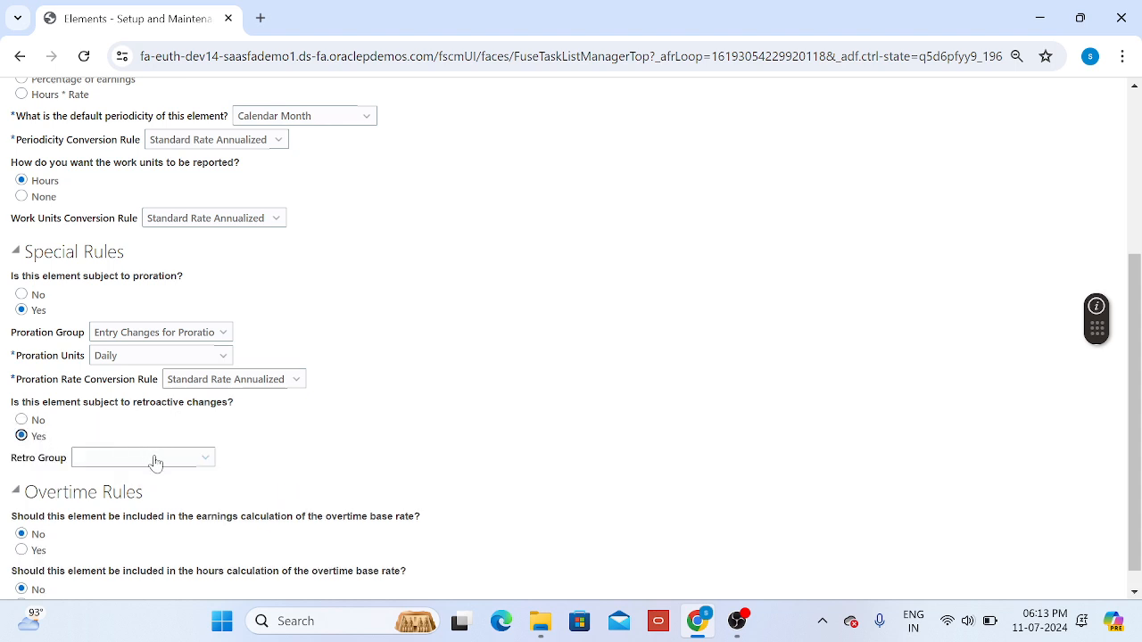
pyautogui.click(153, 459)
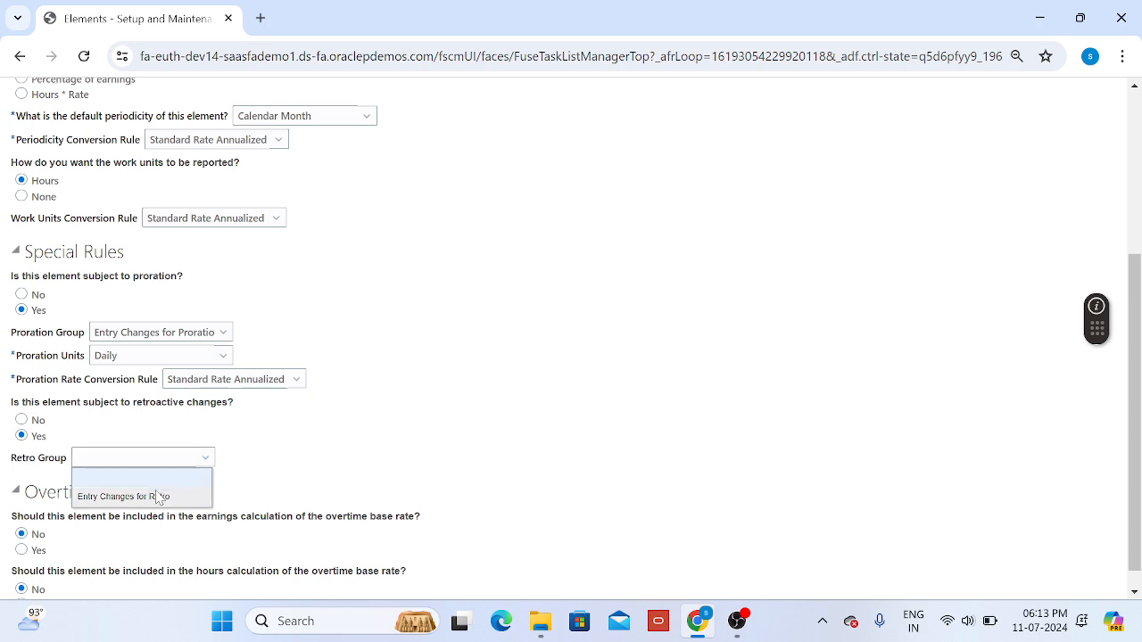
pyautogui.click(156, 495)
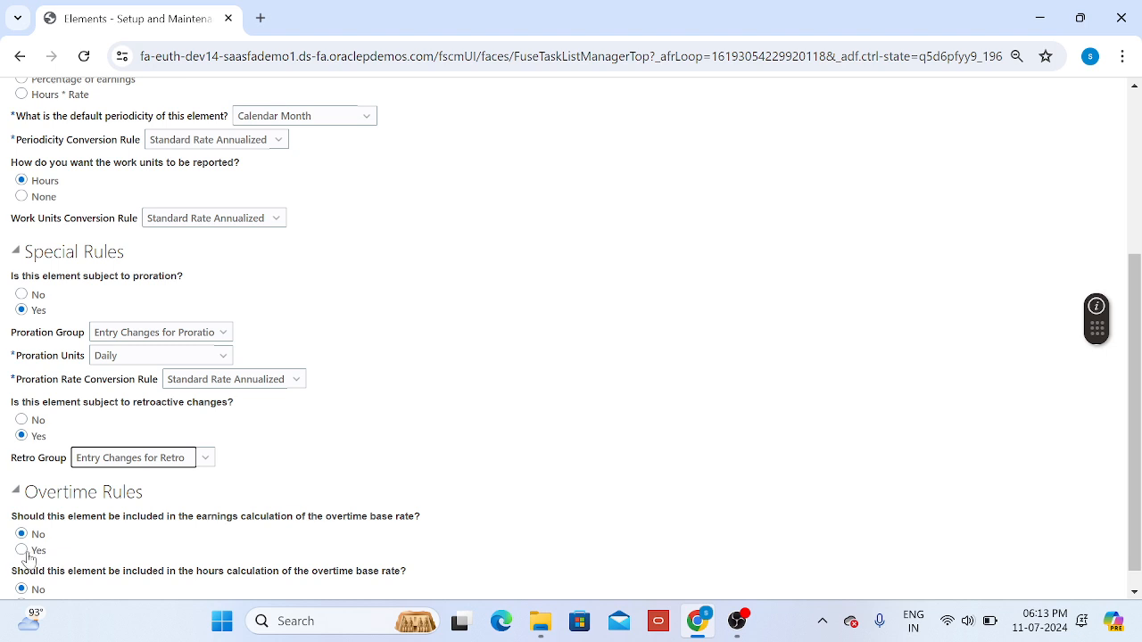
# Step: Keep both overtime rules at No, proceed to the review and submit the element
pyautogui.scroll(-1, 191, 556)
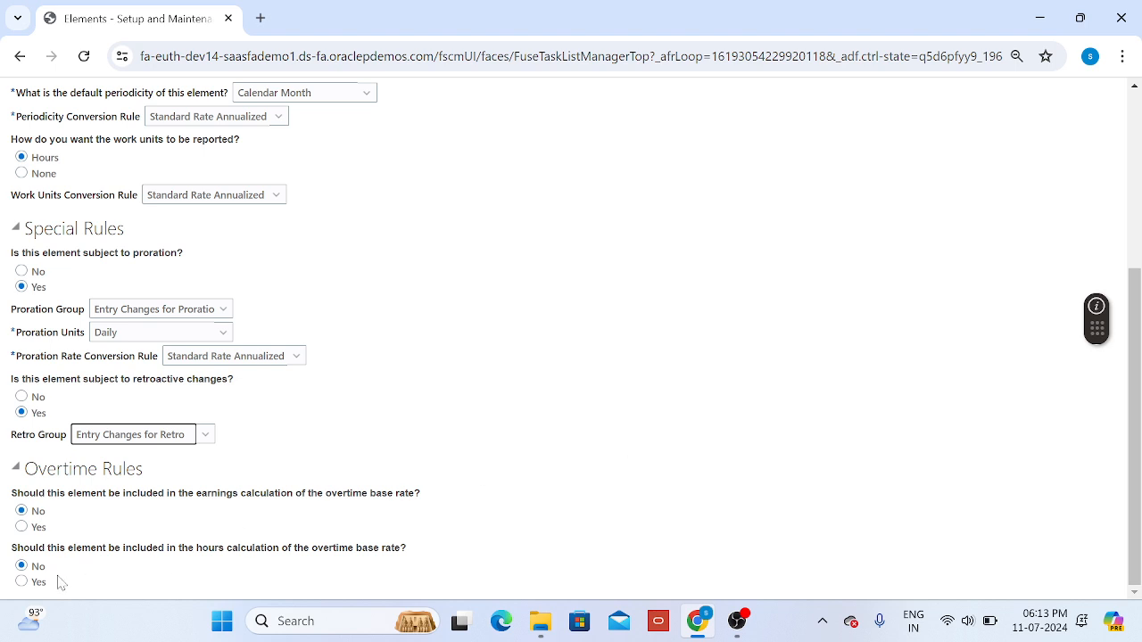
pyautogui.scroll(4, 1002, 268)
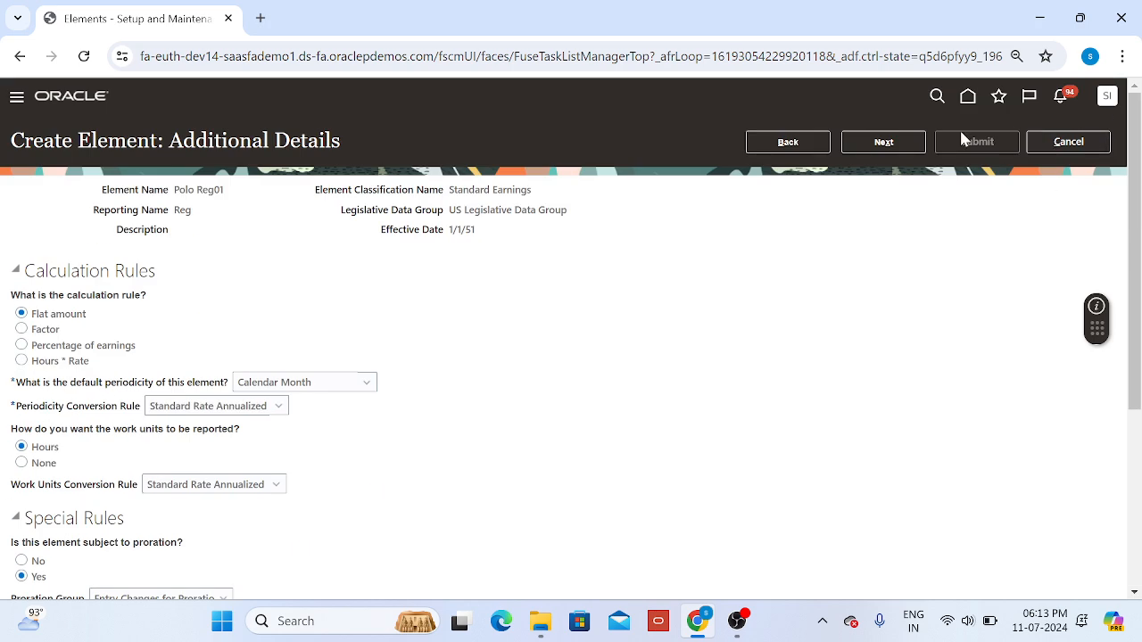
pyautogui.click(881, 143)
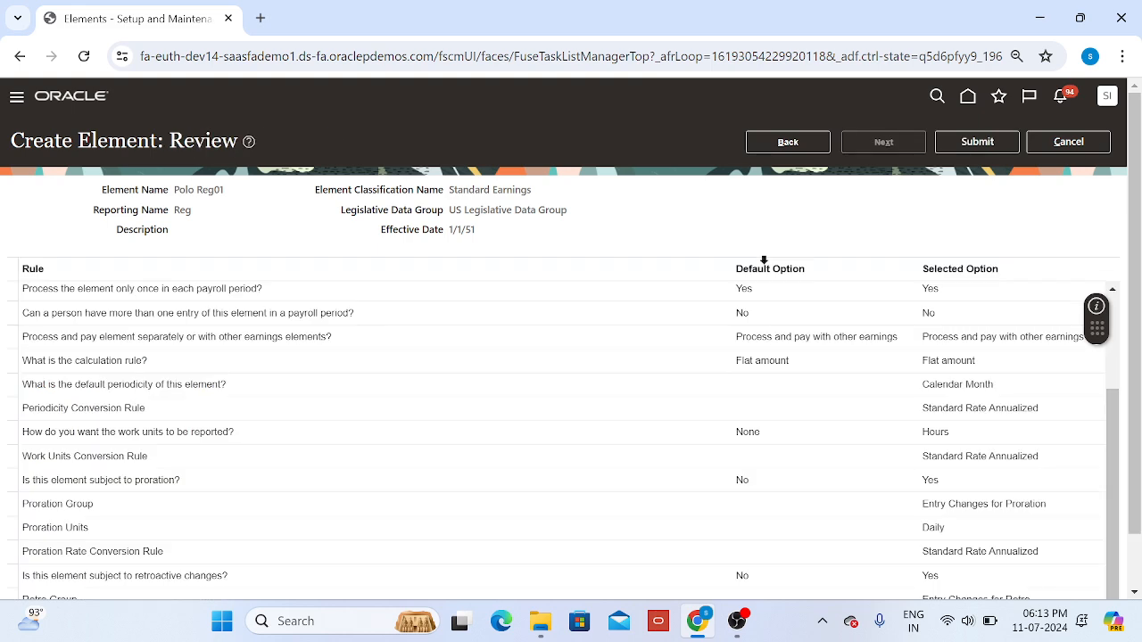
pyautogui.click(978, 143)
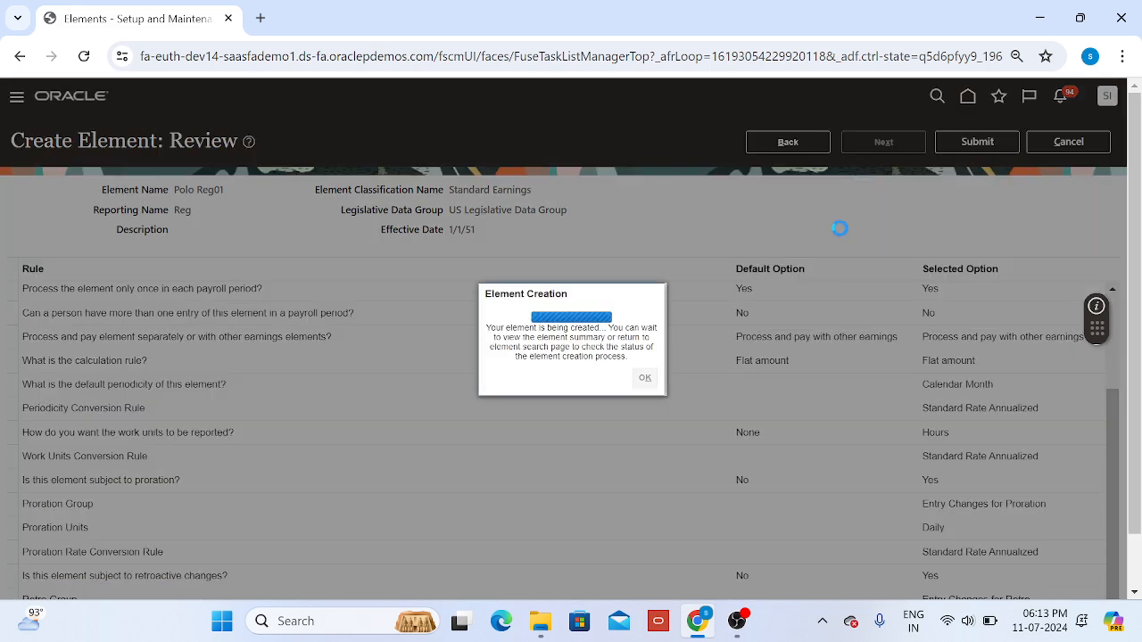